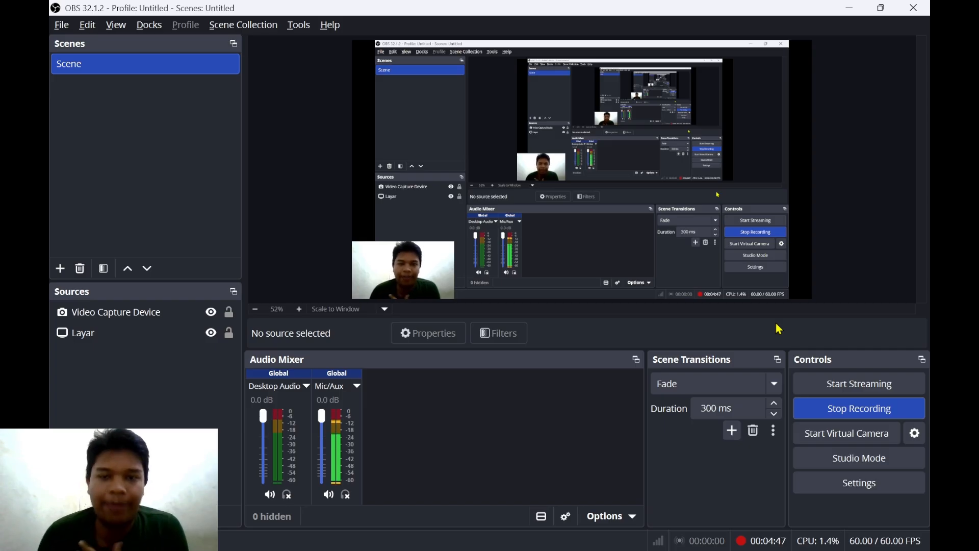
- Minimize OBS Studio with Super+D to reveal the Windows desktop
key("super+d")
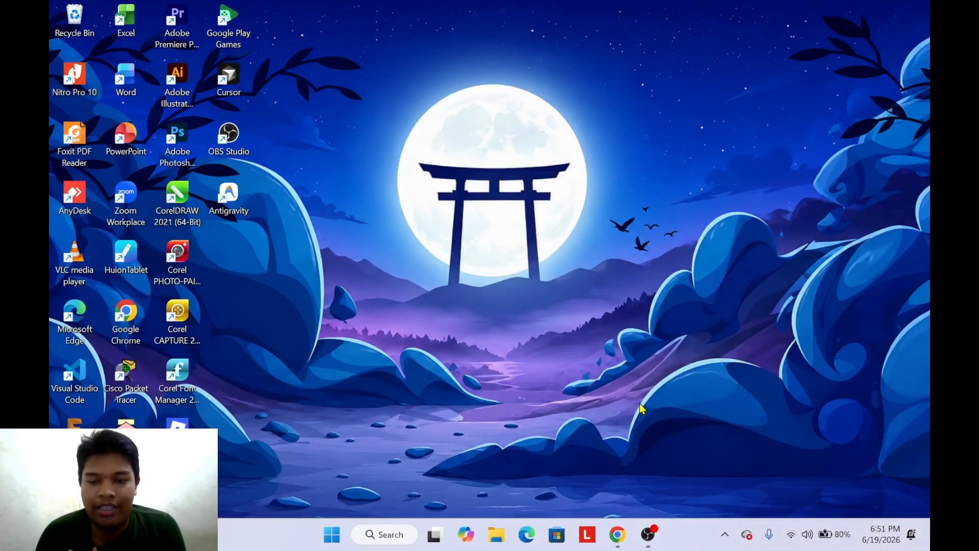
- In Chrome, replace the old VirtualBox downloads tab with a fresh tab and search 'virtualbox'
left_click(617, 533)
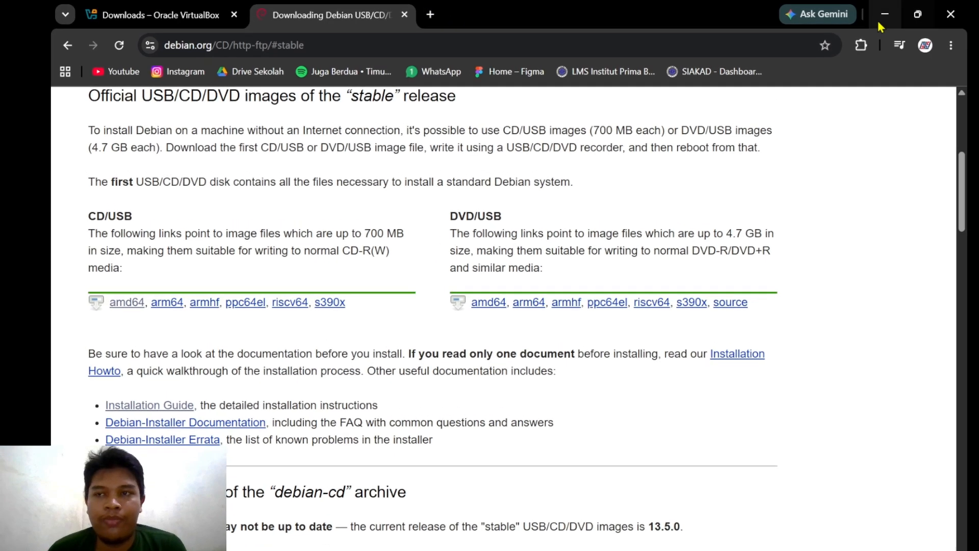
left_click(148, 17)
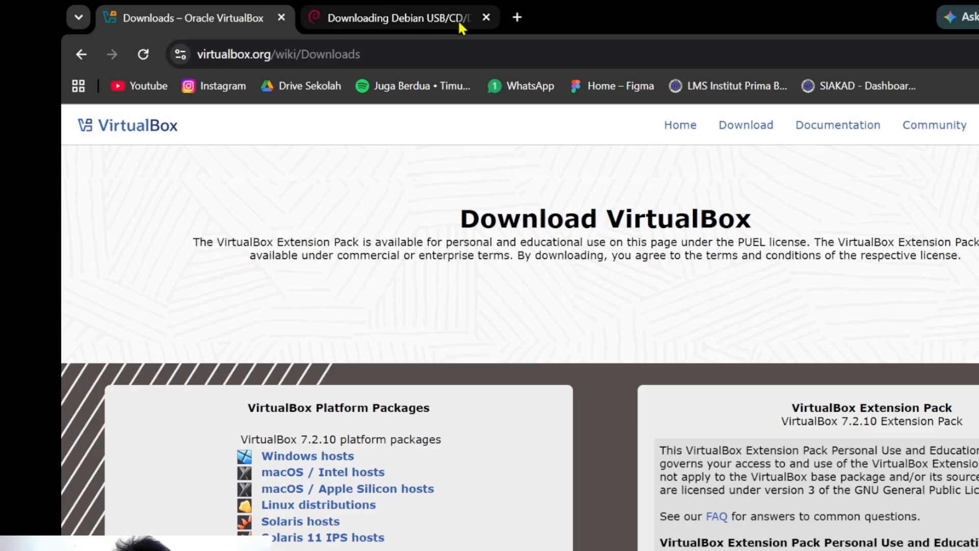
left_click(282, 18)
left_click(313, 17)
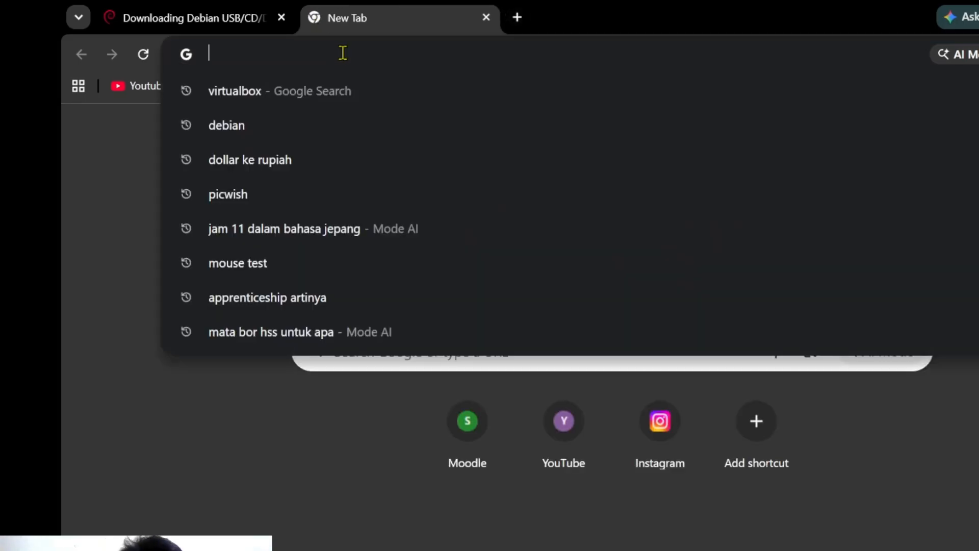
type("virtu")
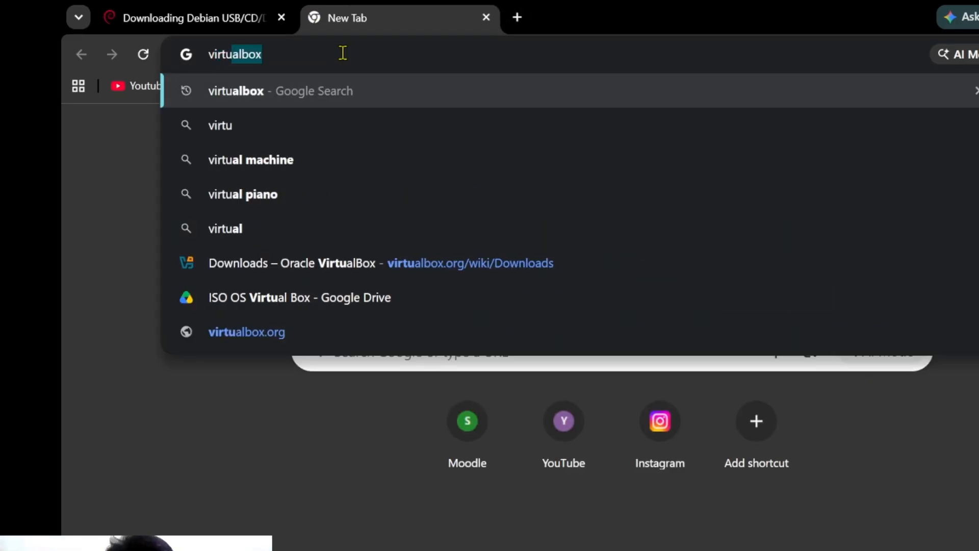
type("albox")
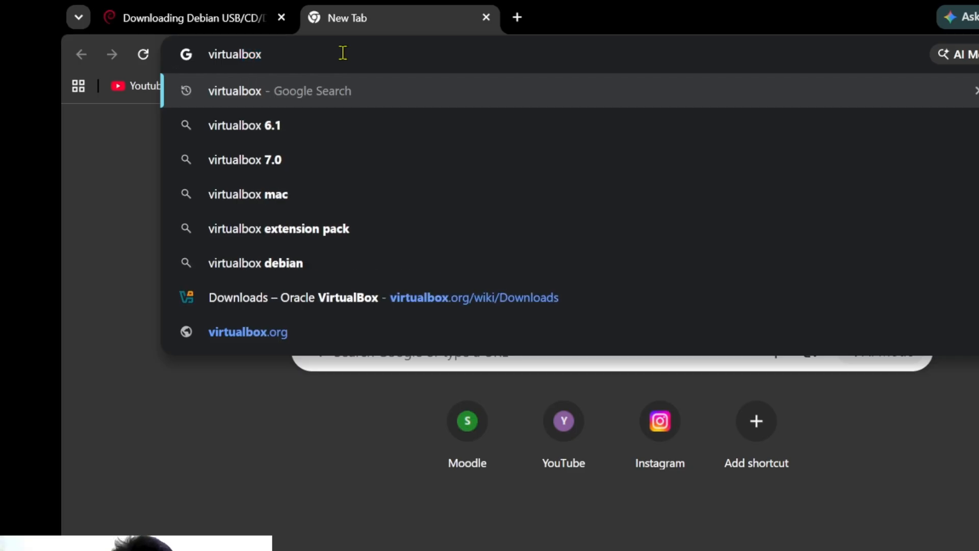
key("Return")
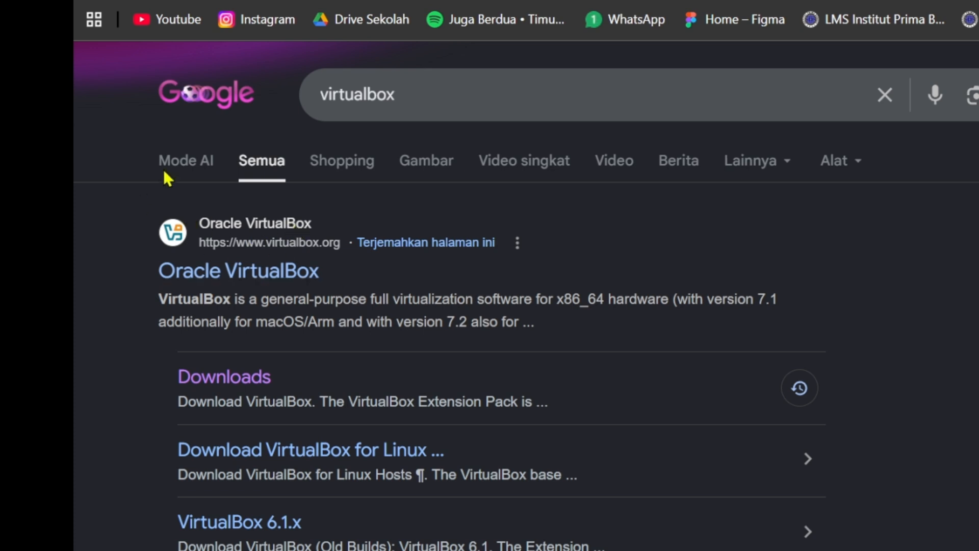
- From the VirtualBox Downloads page, download the 7.2.10 Windows hosts installer and confirm its progress
left_click(238, 382)
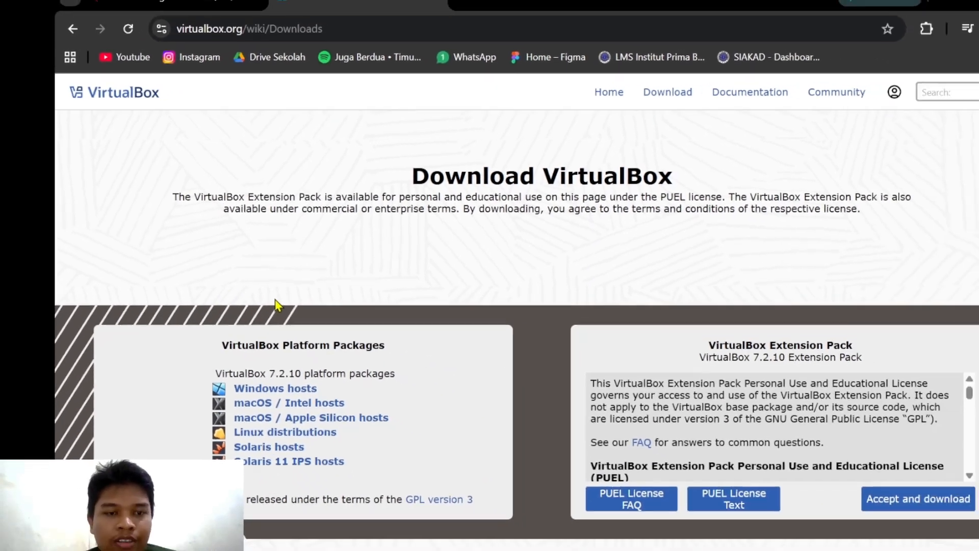
scroll(278, 306, "down", 1)
scroll(434, 296, "up", 1)
scroll(432, 298, "down", 3)
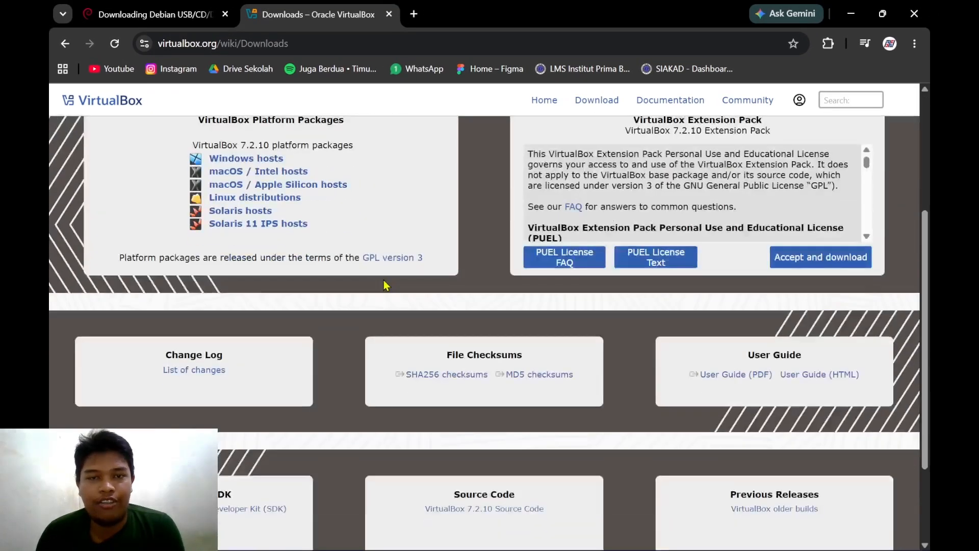
scroll(384, 283, "up", 3)
scroll(240, 352, "up", 1)
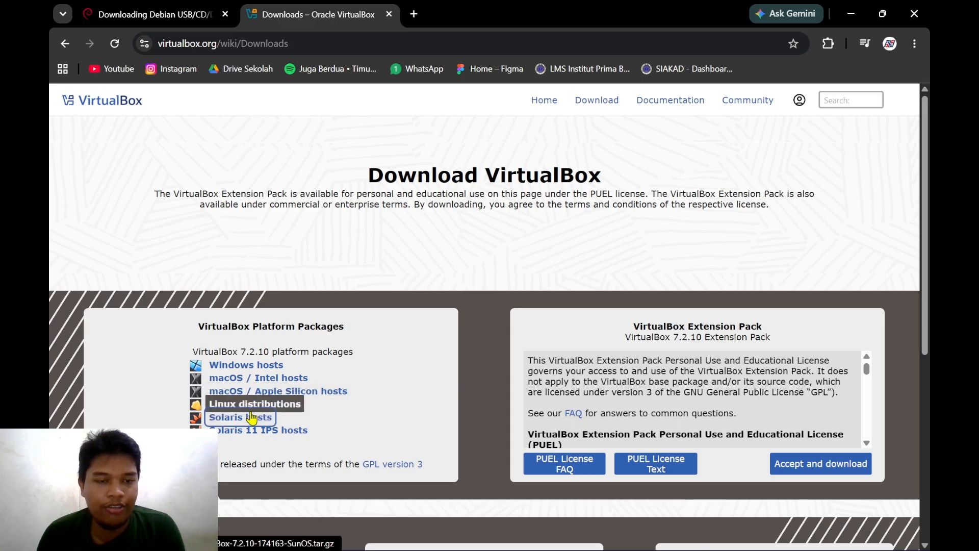
left_click(209, 406)
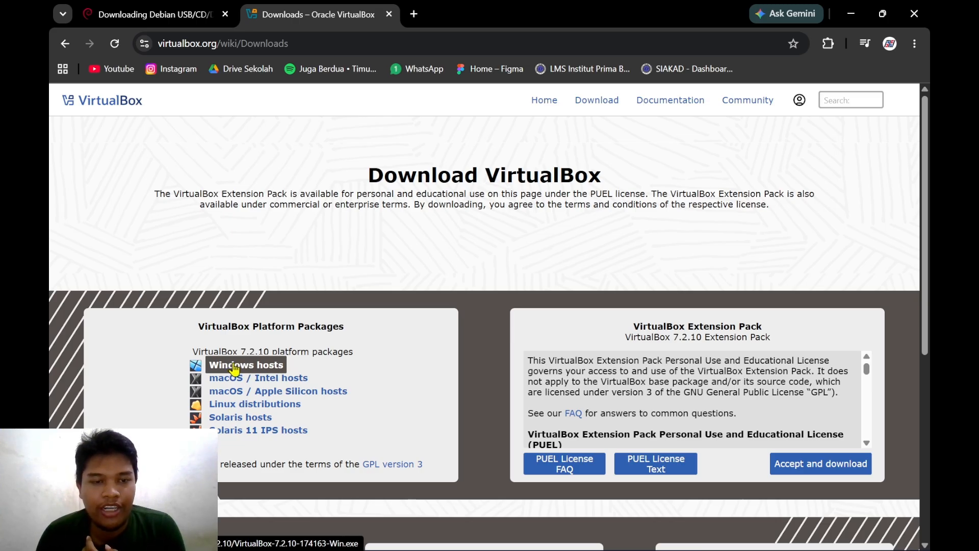
left_click(259, 368)
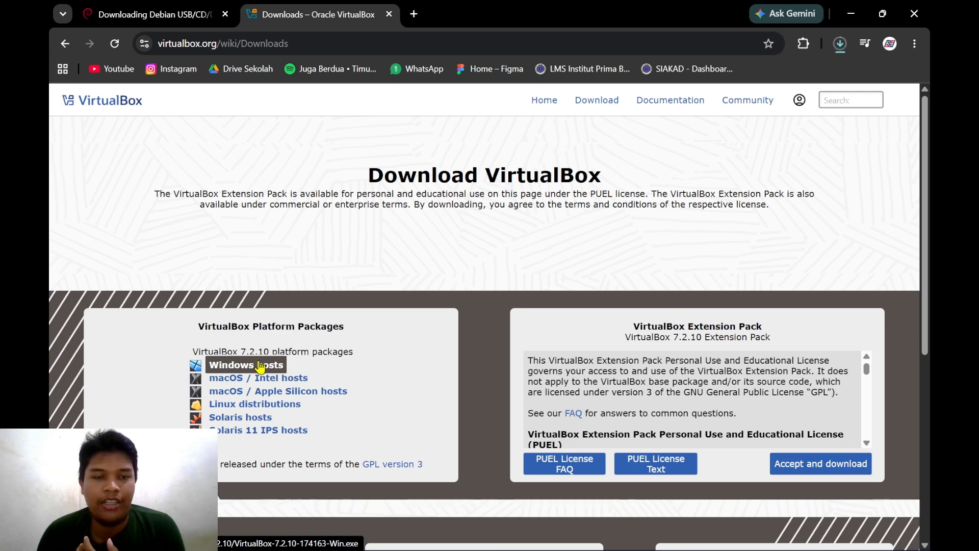
left_click(840, 45)
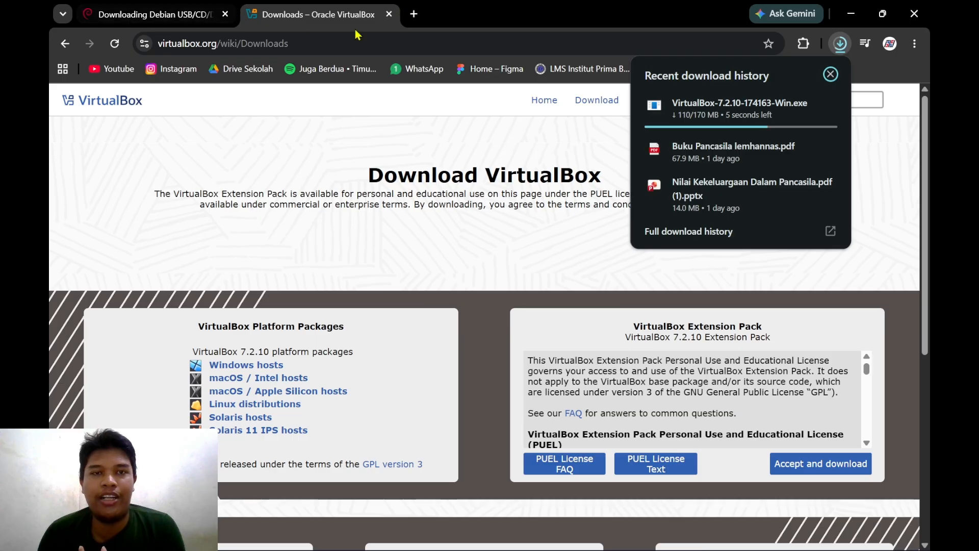
left_click(400, 105)
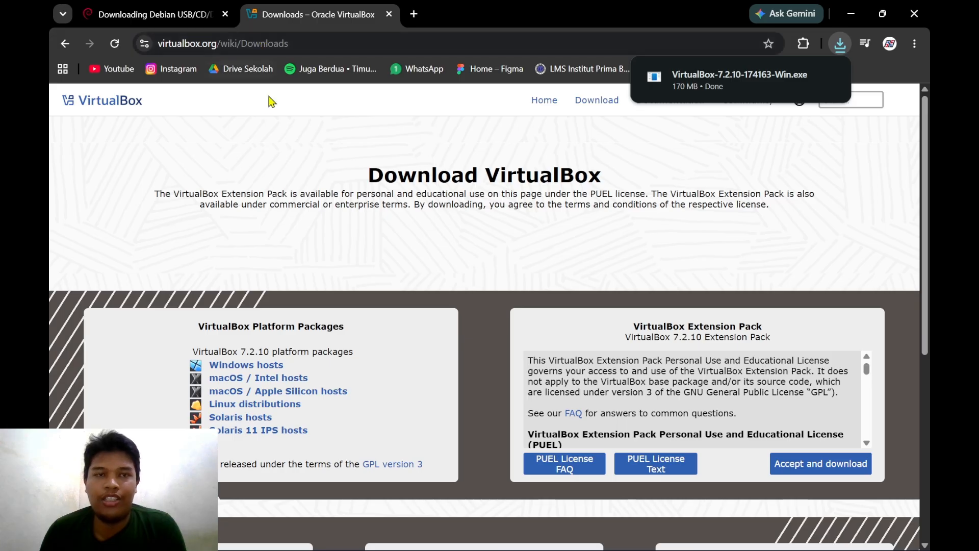
- Replace the old Debian images tab with a fresh browser tab
left_click(176, 14)
scroll(301, 187, "up", 5)
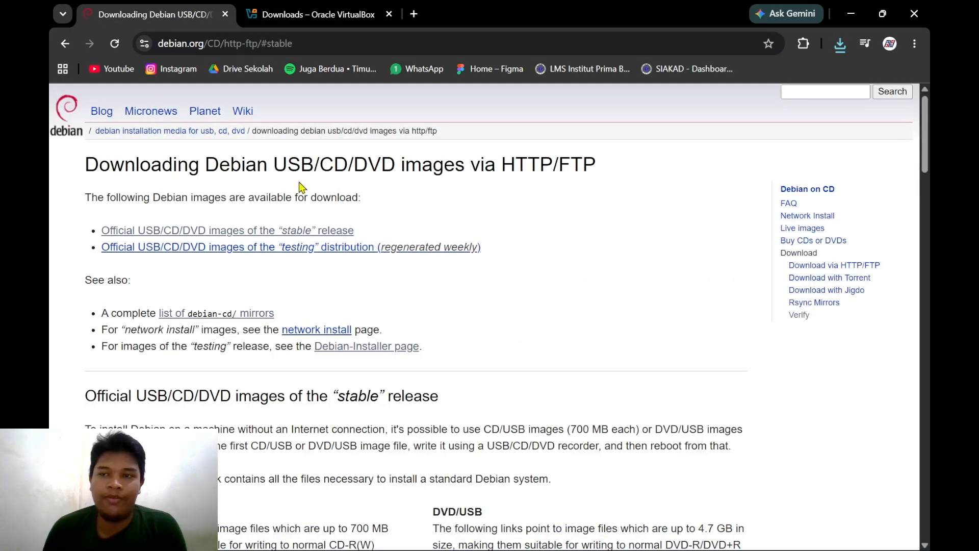
scroll(158, 155, "down", 3)
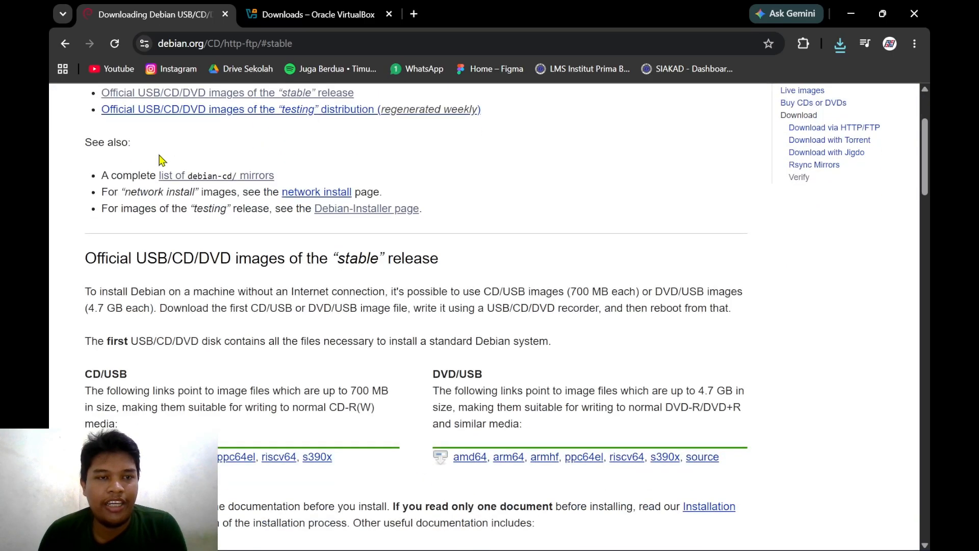
scroll(162, 160, "up", 3)
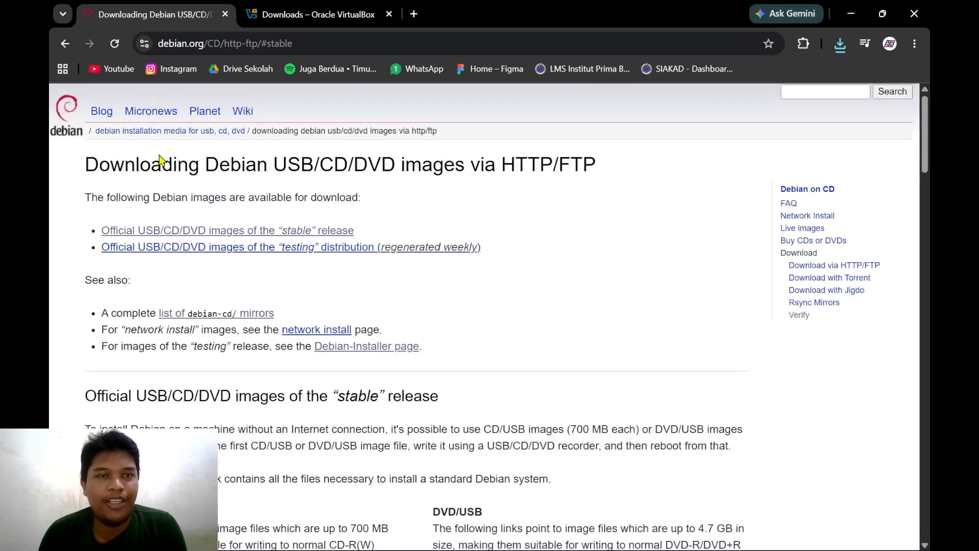
left_click(413, 13)
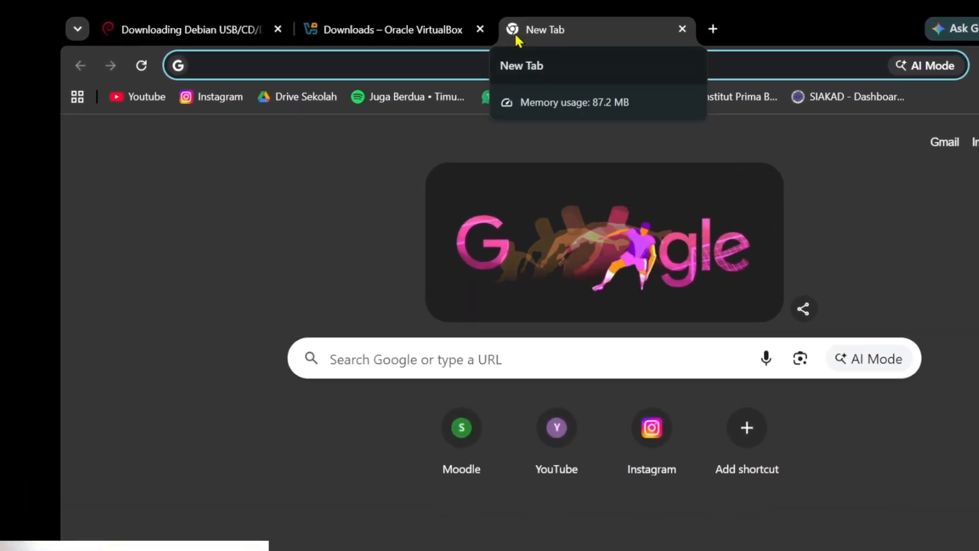
left_click(281, 30)
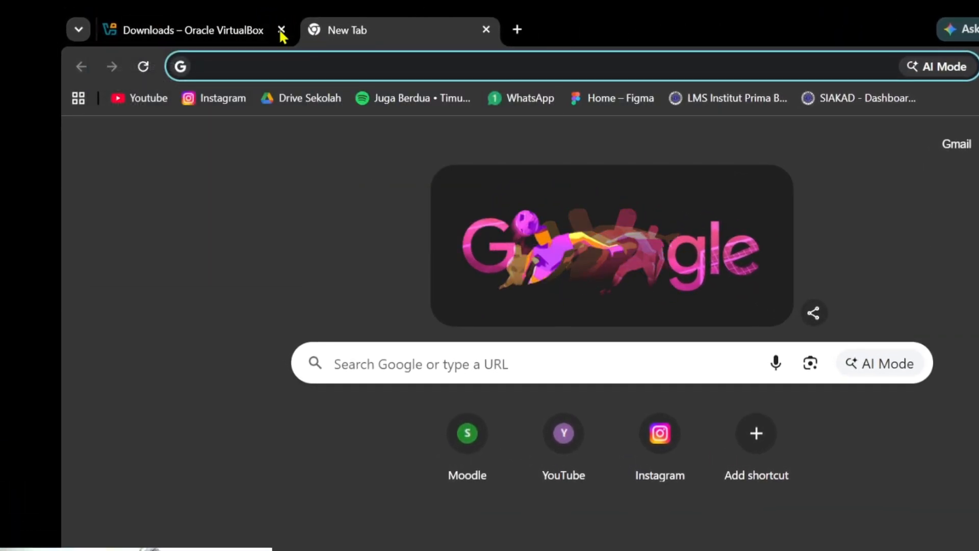
- Search 'debian iso download' and open the official Download Debian page
left_click(317, 59)
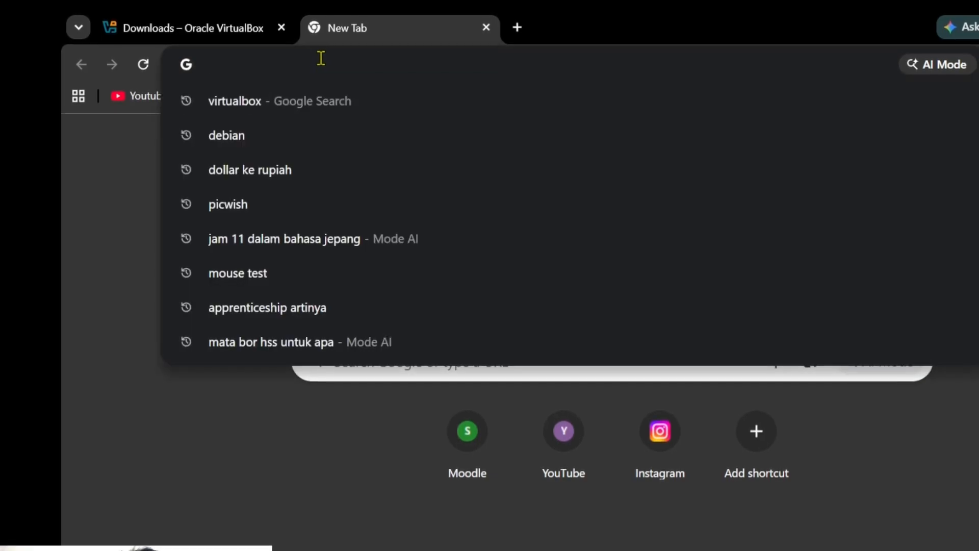
type("debian")
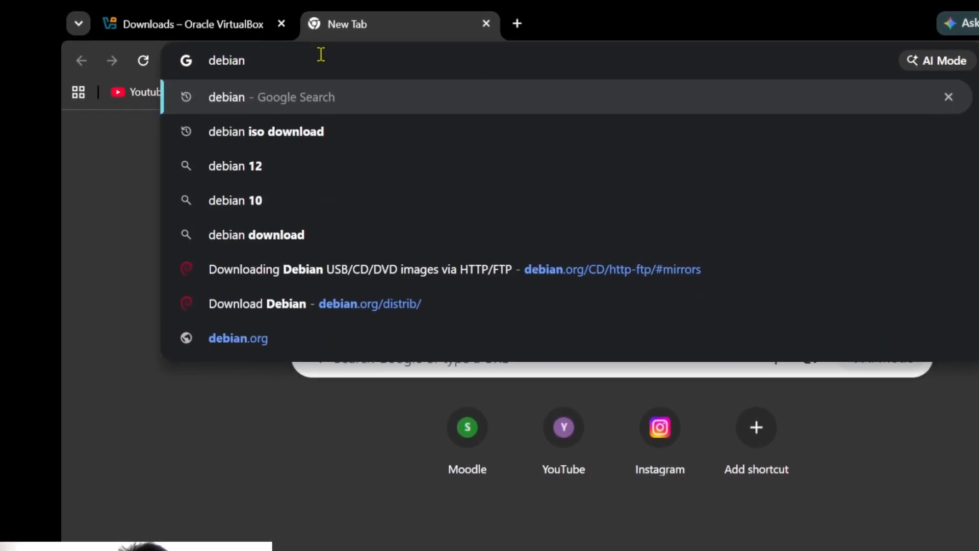
key("Down")
key("Return")
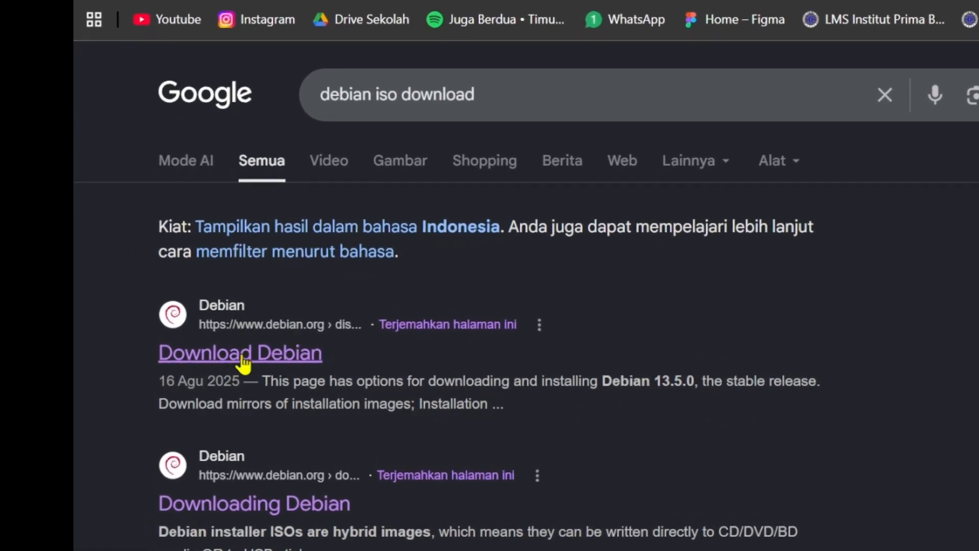
left_click(277, 356)
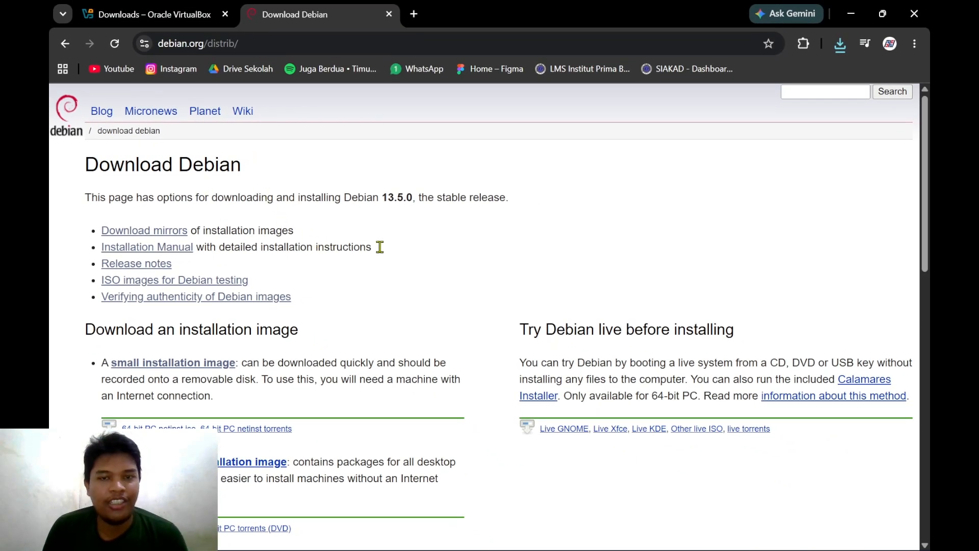
scroll(311, 206, "down", 6)
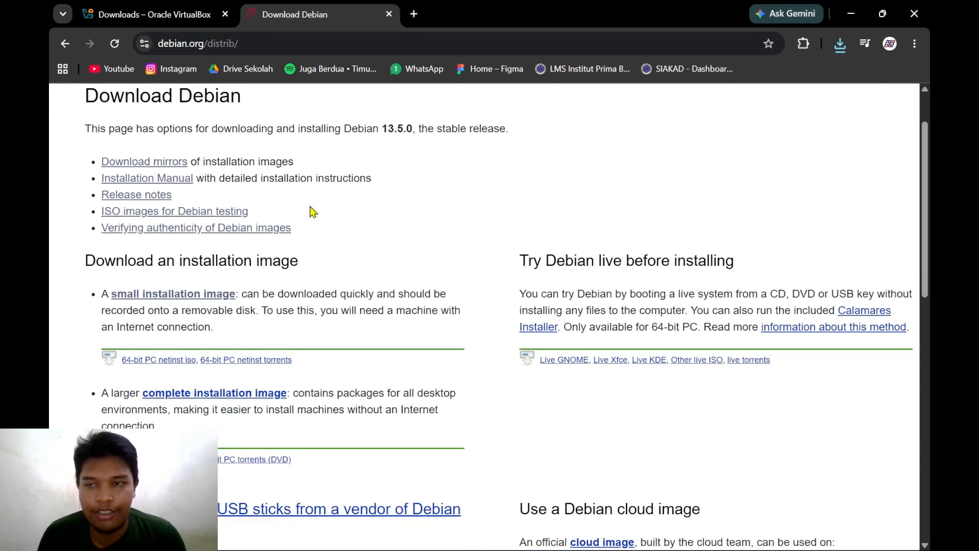
scroll(310, 204, "up", 3)
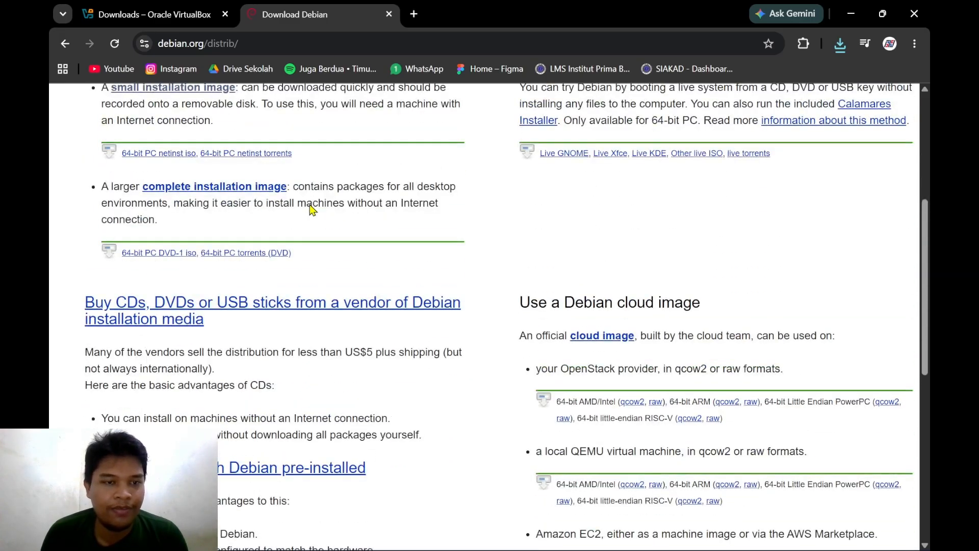
scroll(309, 204, "up", 4)
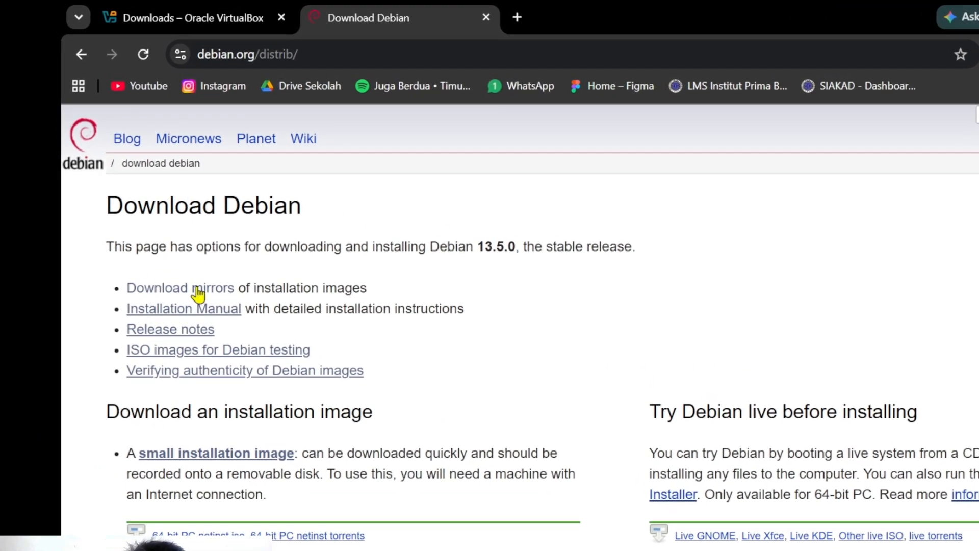
- Go through the mirrors list and stable release images to the amd64 CD/USB image folder
left_click(198, 289)
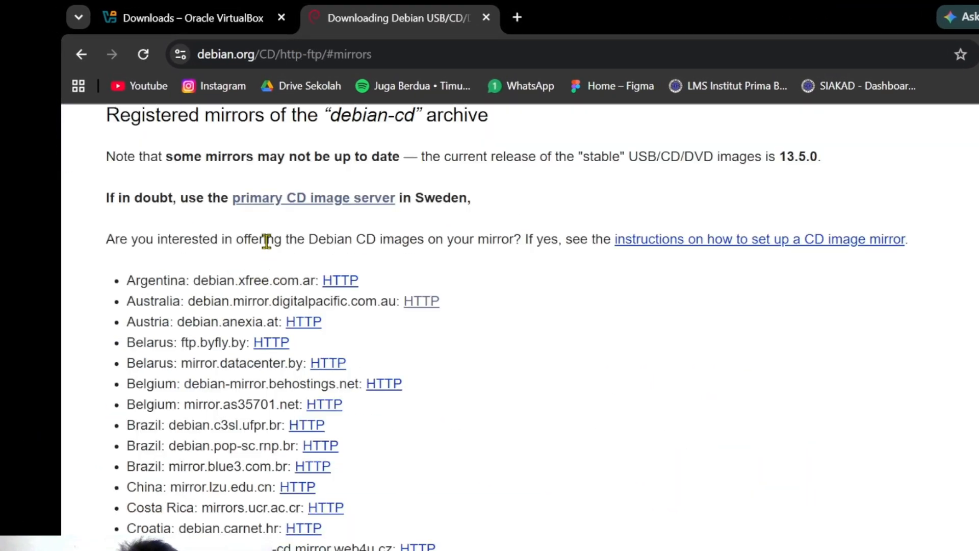
scroll(415, 254, "up", 2)
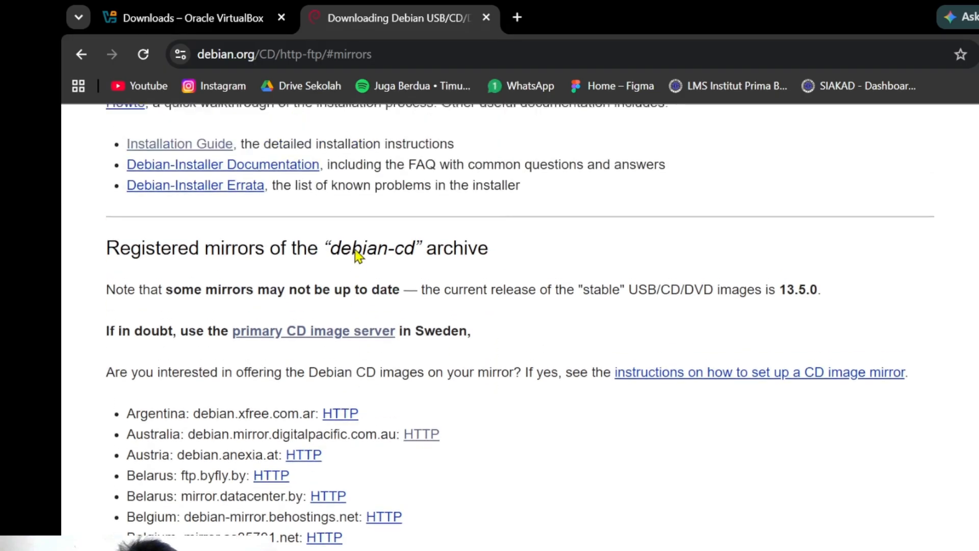
scroll(358, 256, "down", 3)
scroll(358, 256, "down", 5)
scroll(354, 258, "up", 20)
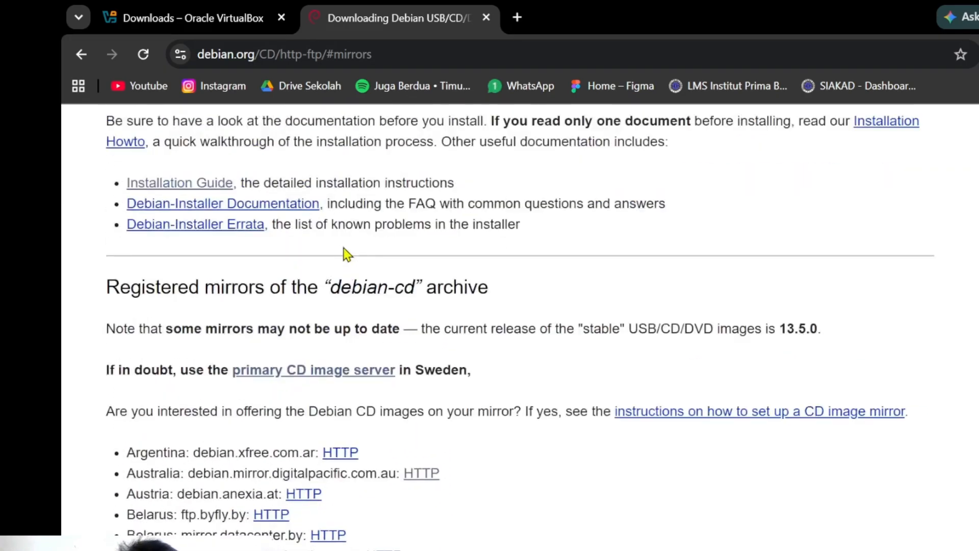
scroll(347, 254, "up", 6)
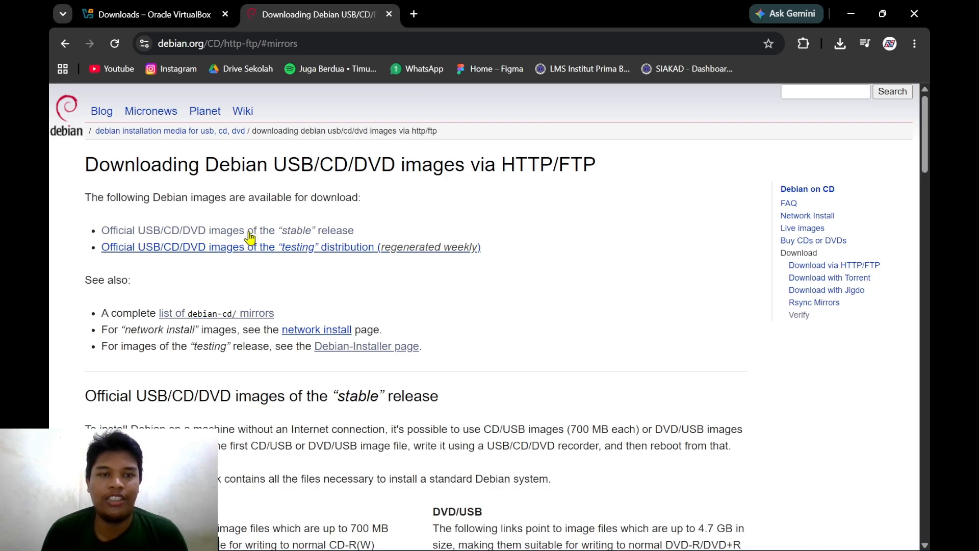
left_click(250, 236)
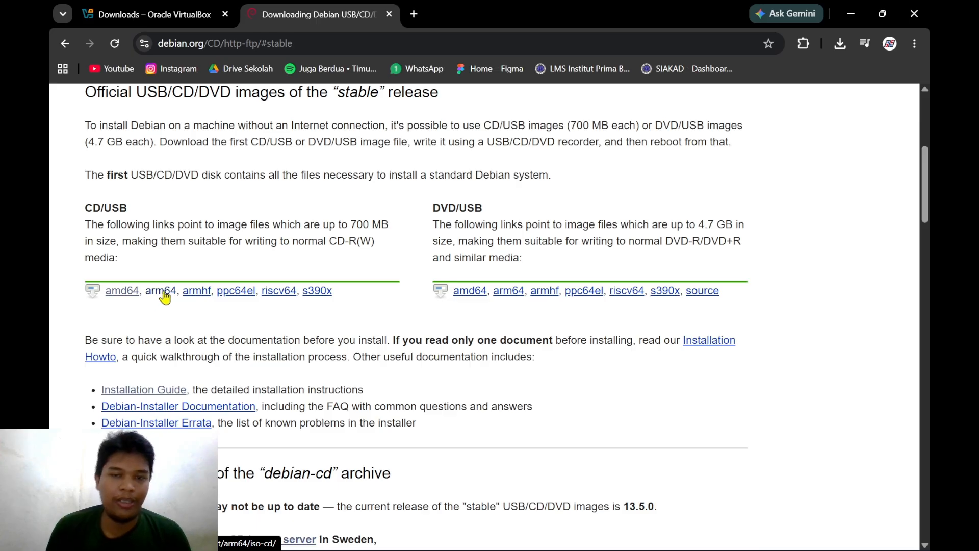
left_click(121, 294)
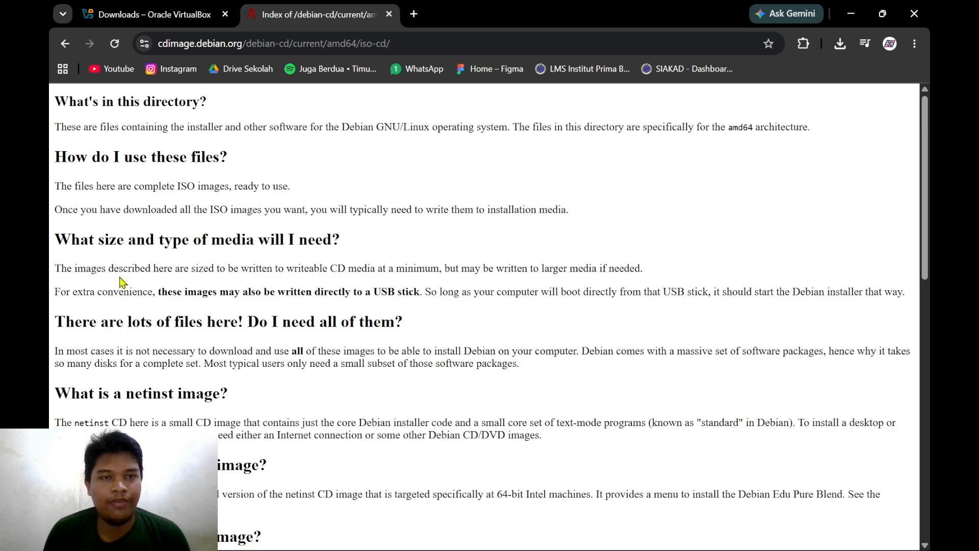
- Download the 755M debian-13.5.0-amd64-netinst.iso and check its download progress
scroll(123, 282, "down", 10)
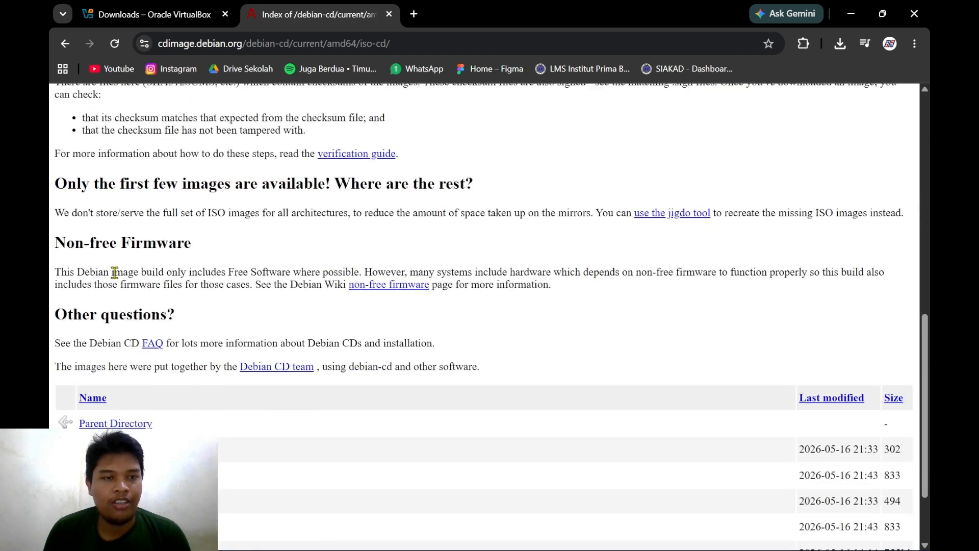
scroll(115, 274, "down", 2)
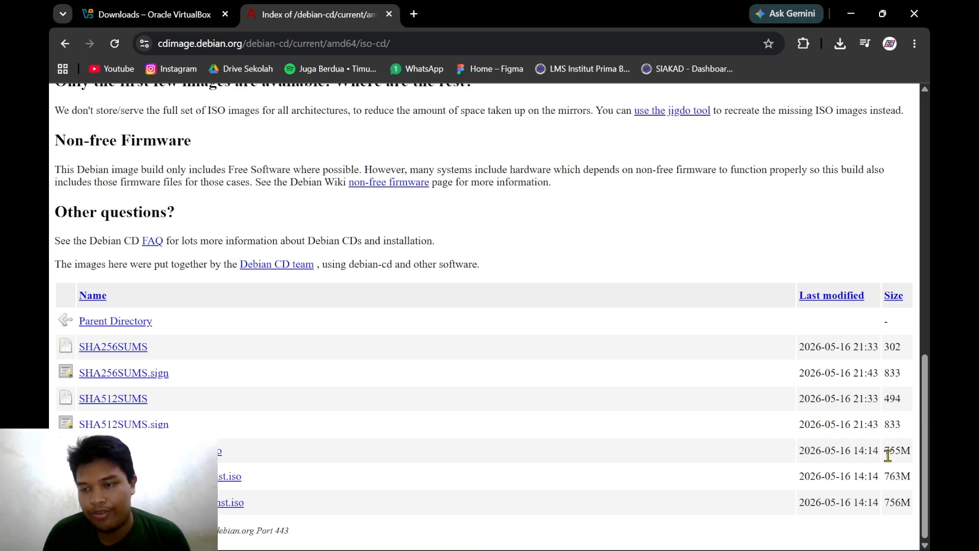
left_click_drag(892, 453, 907, 451)
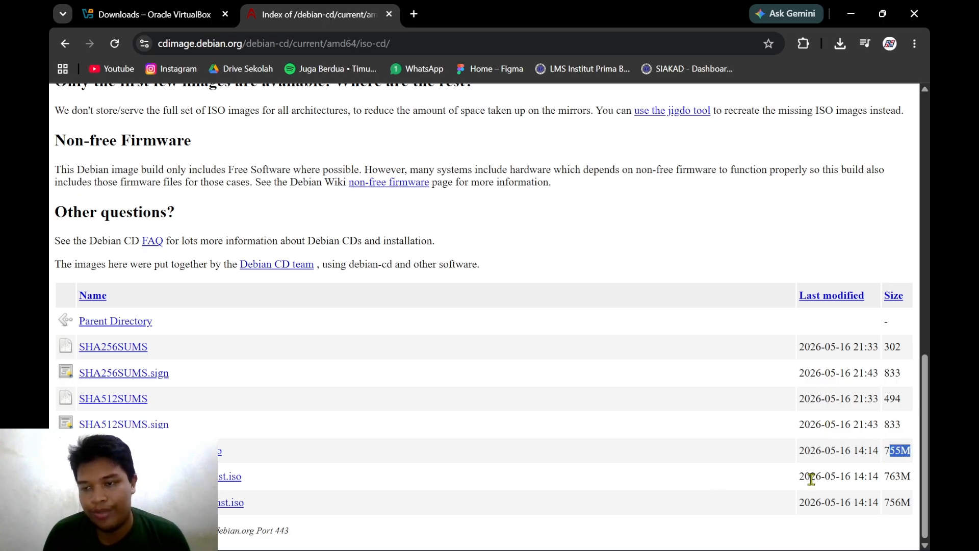
left_click(220, 451)
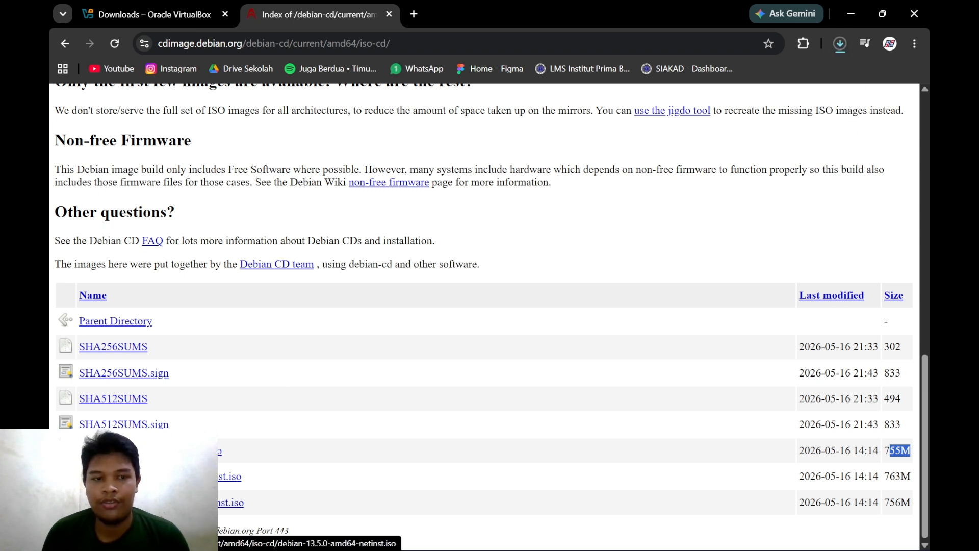
left_click(840, 43)
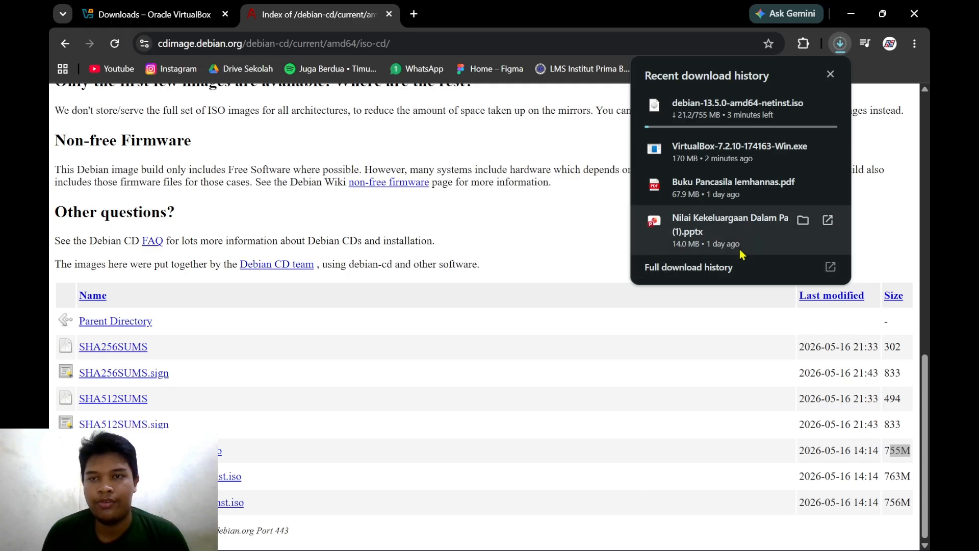
- Open Chrome's full download history page from the downloads panel
left_click(742, 271)
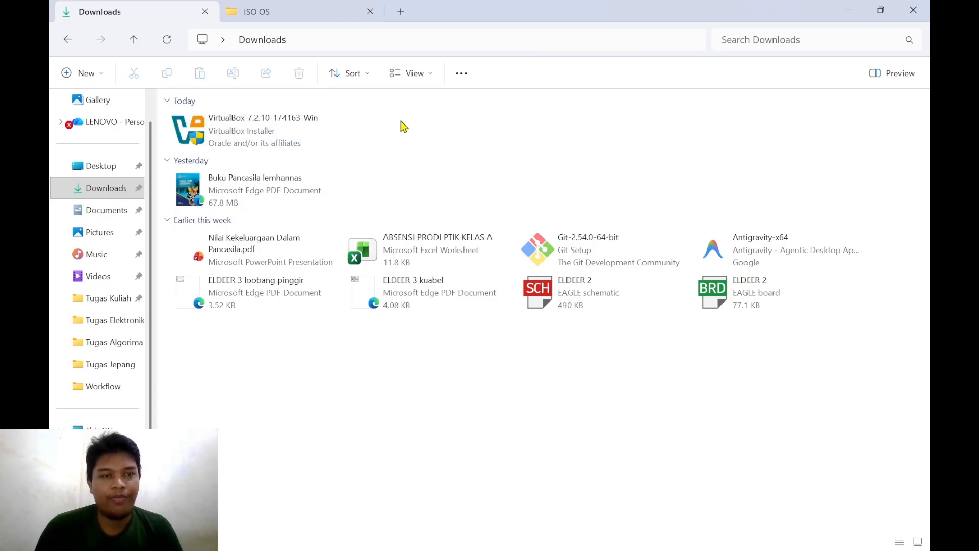
left_click(849, 11)
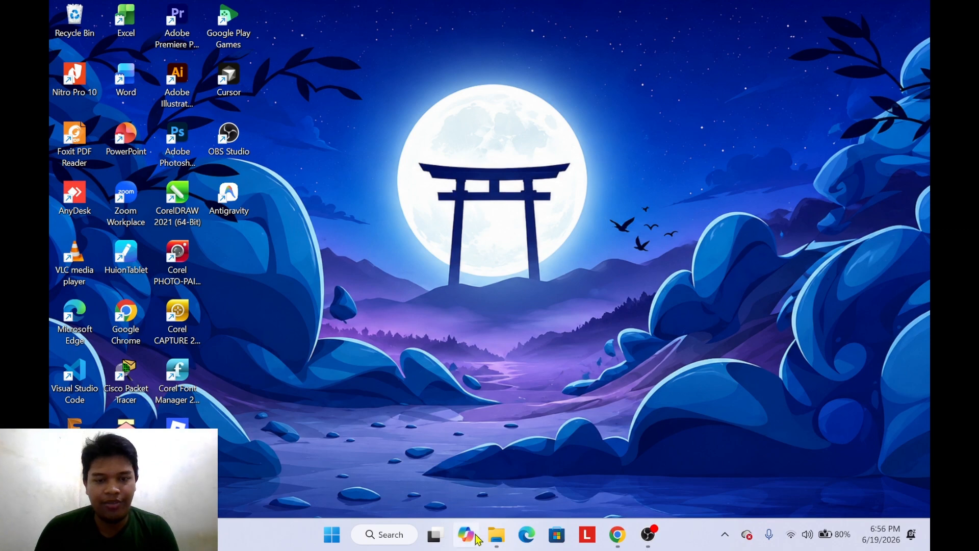
mouse_move(501, 539)
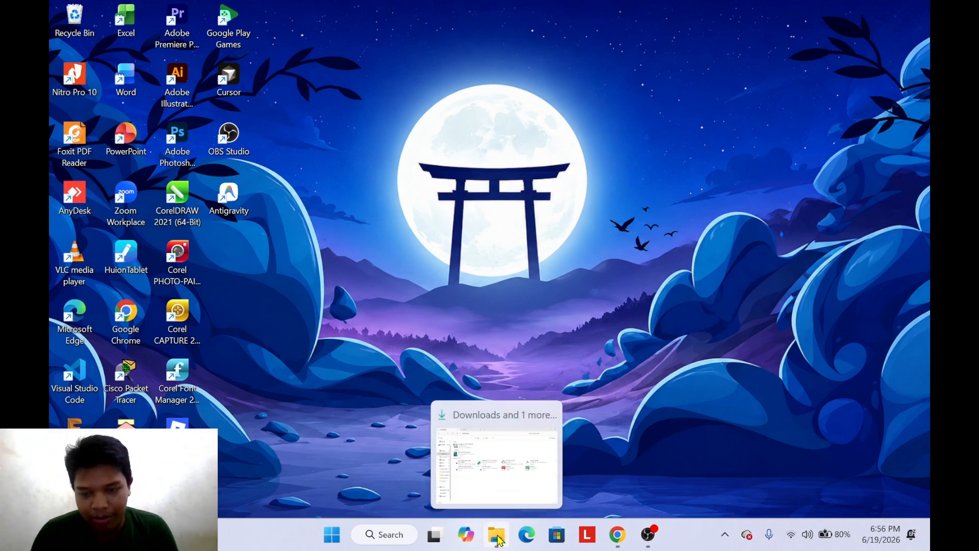
left_click(499, 540)
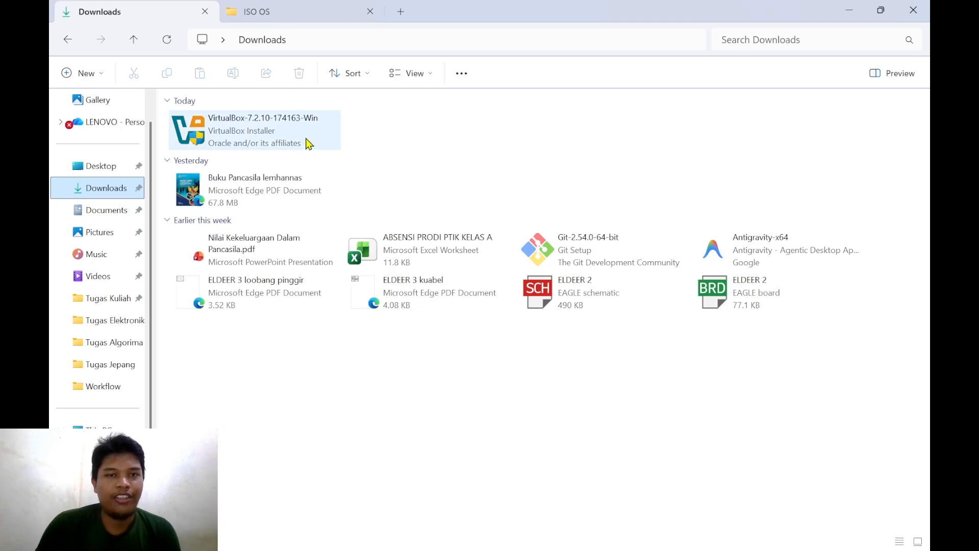
mouse_move(309, 144)
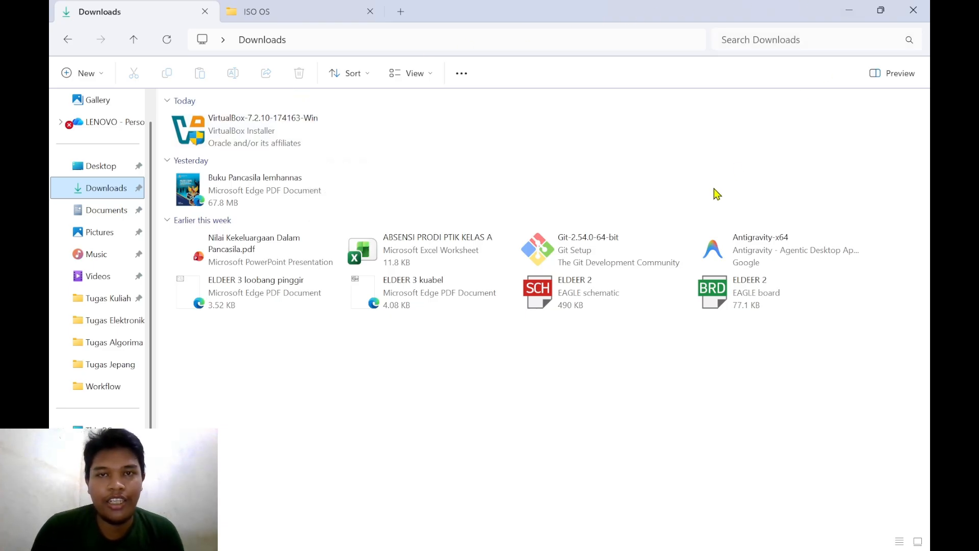
left_click(309, 21)
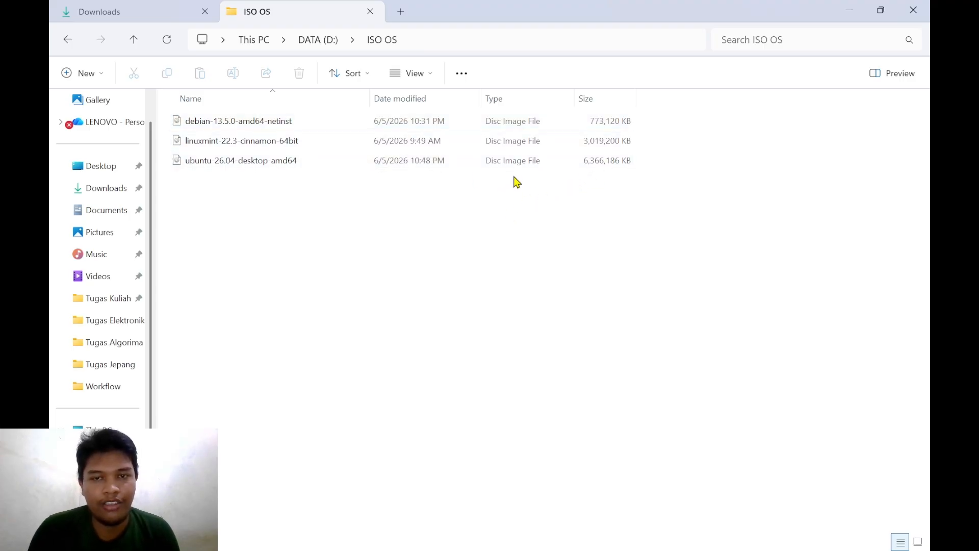
left_click_drag(530, 199, 670, 163)
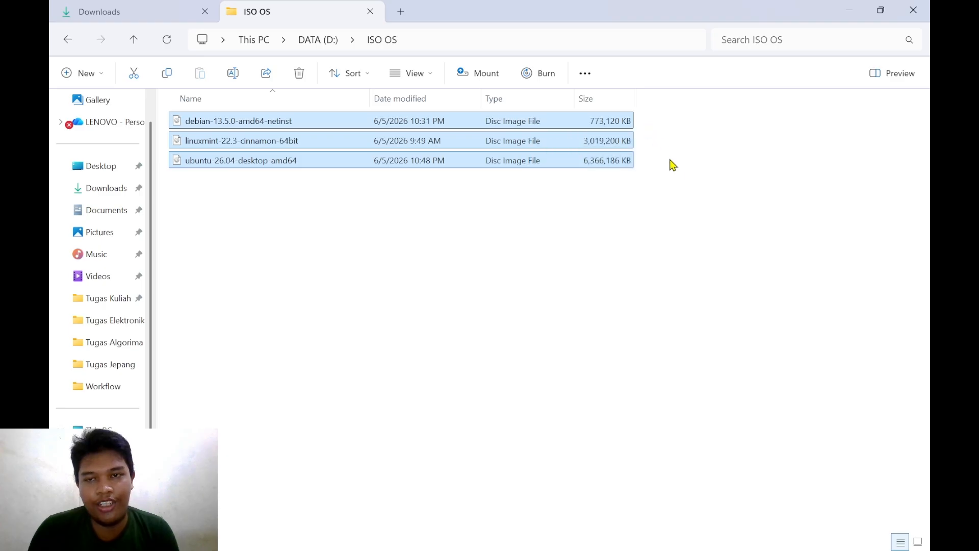
left_click(670, 183)
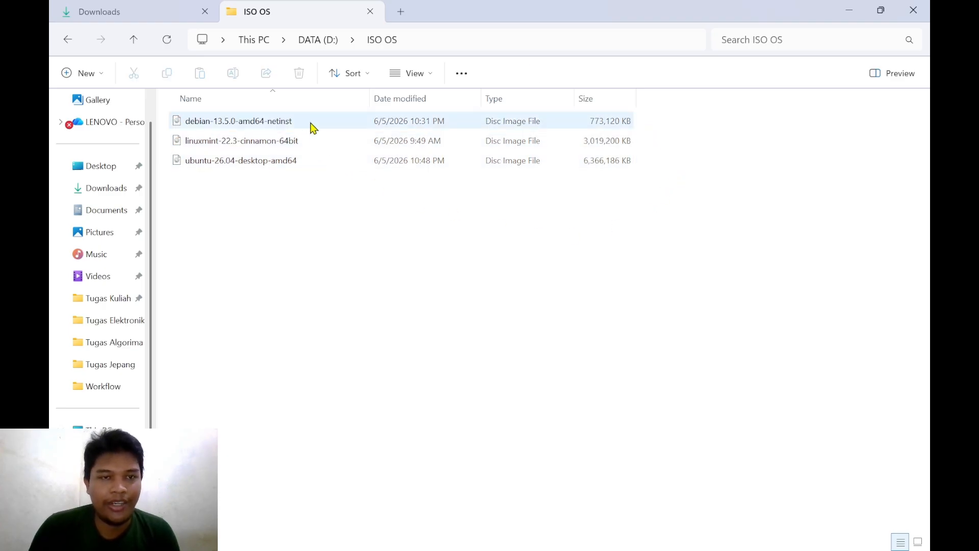
left_click(132, 13)
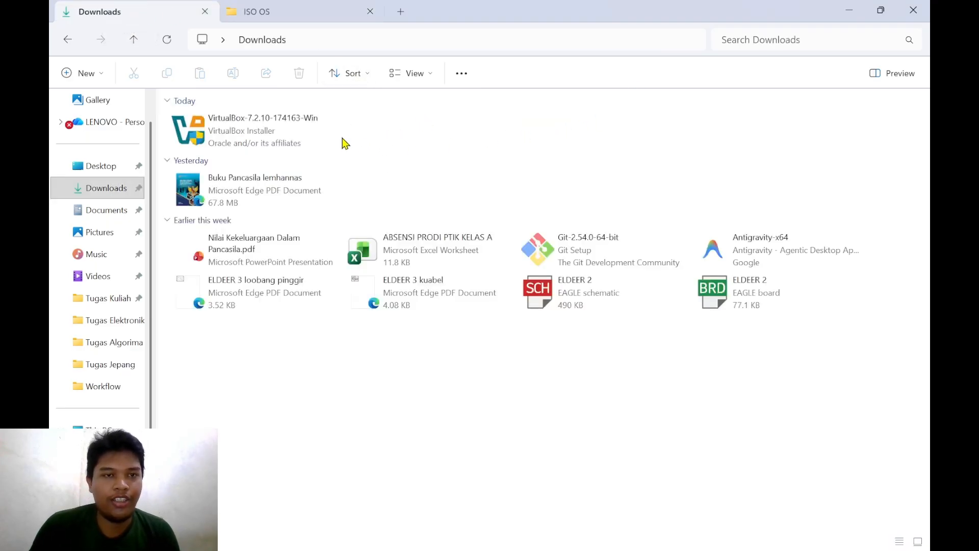
- Launch the VirtualBox 7.2.10 installer and approve the UAC prompt
double_click(264, 135)
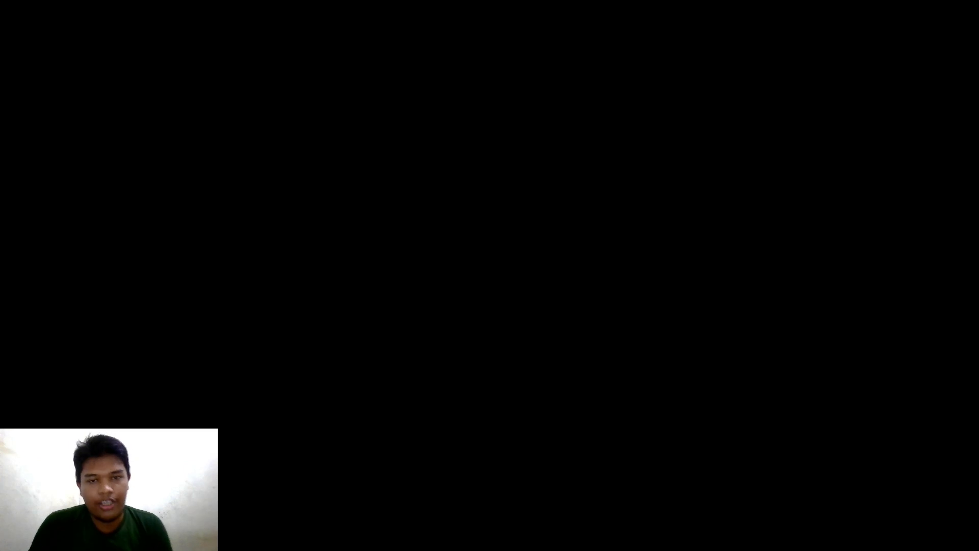
left_click(419, 396)
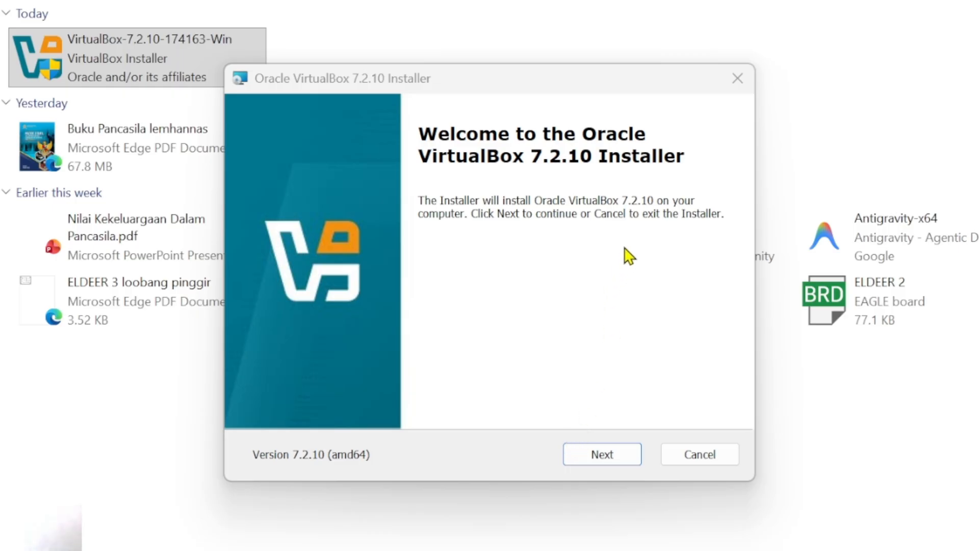
left_click(978, 0)
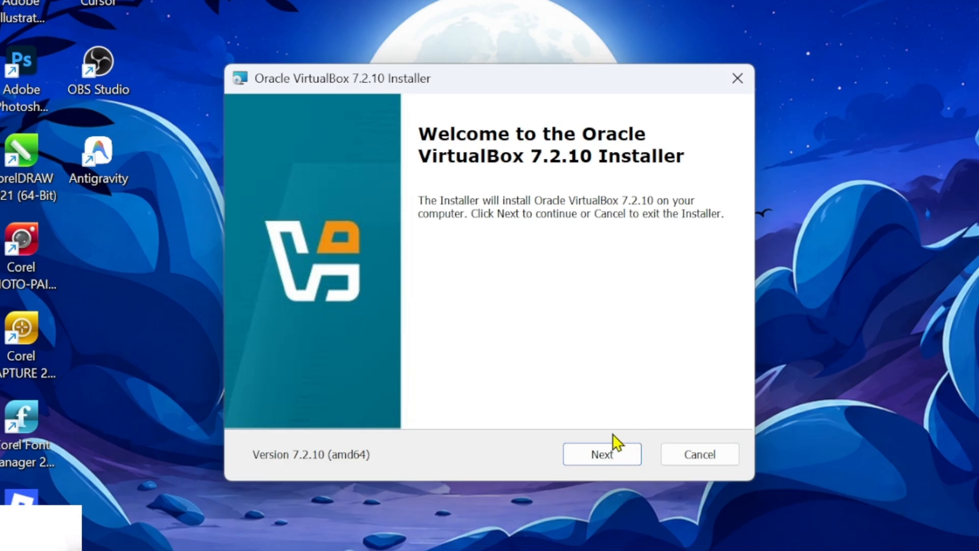
- Get past the welcome page and accept the license agreement terms
left_click(602, 454)
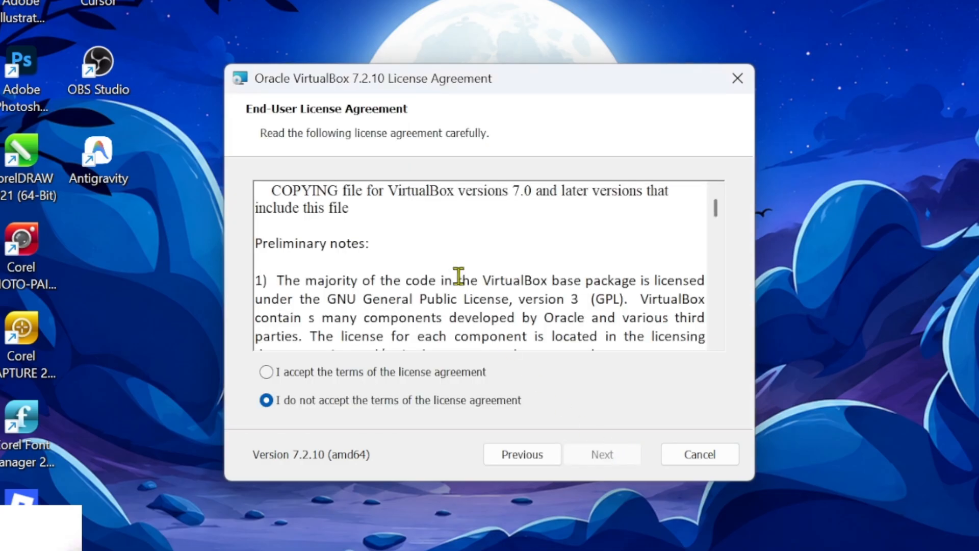
scroll(381, 278, "down", 1)
scroll(381, 277, "down", 15)
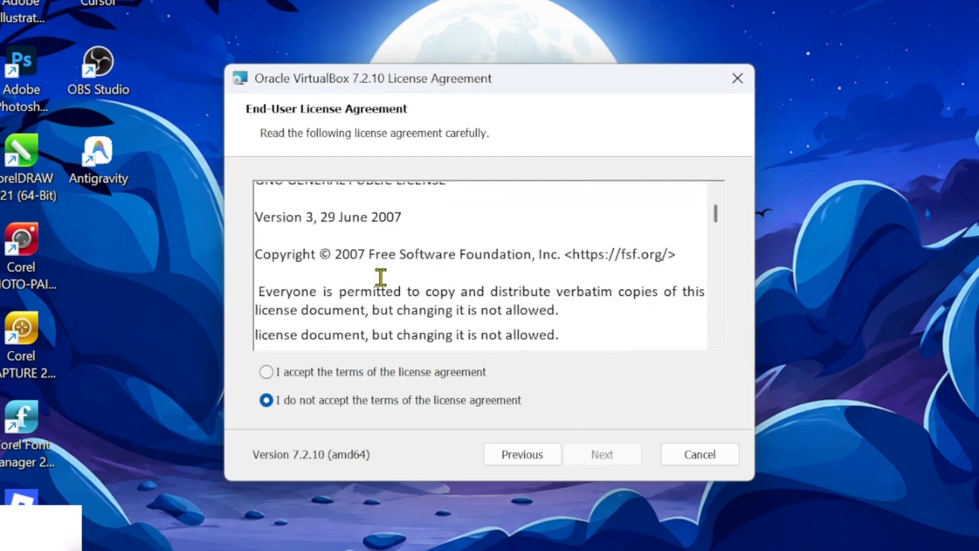
left_click(273, 374)
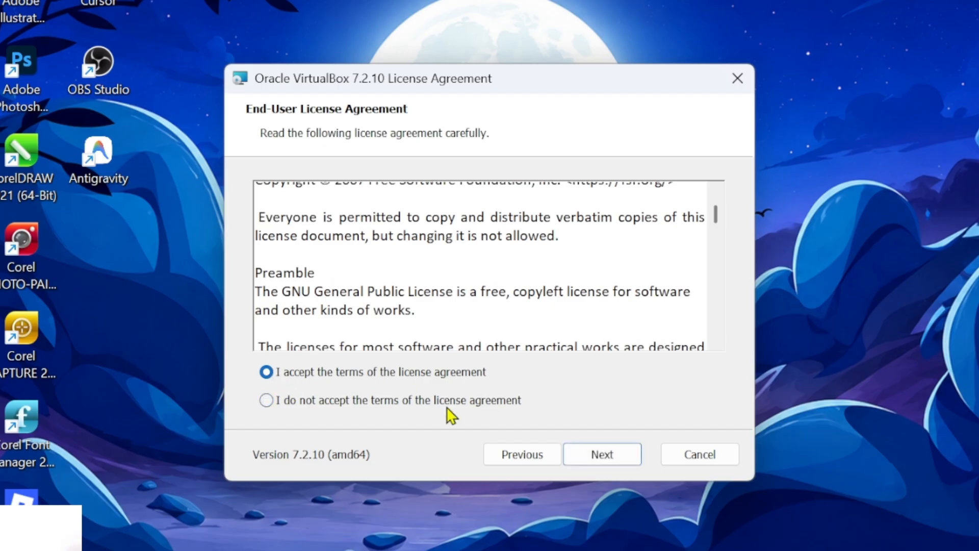
left_click(593, 459)
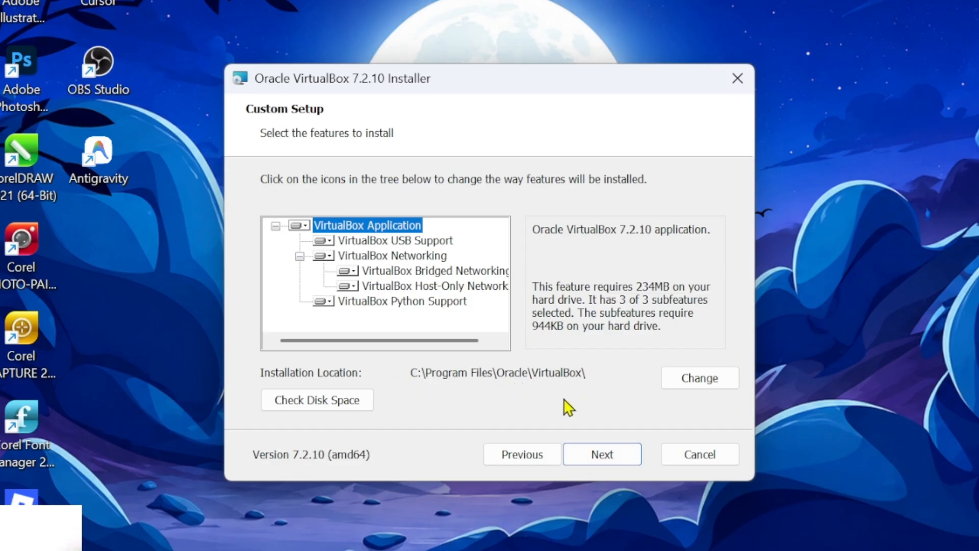
- Keep all features and the C:\Program Files\Oracle\VirtualBox\ location, and continue
left_click(606, 455)
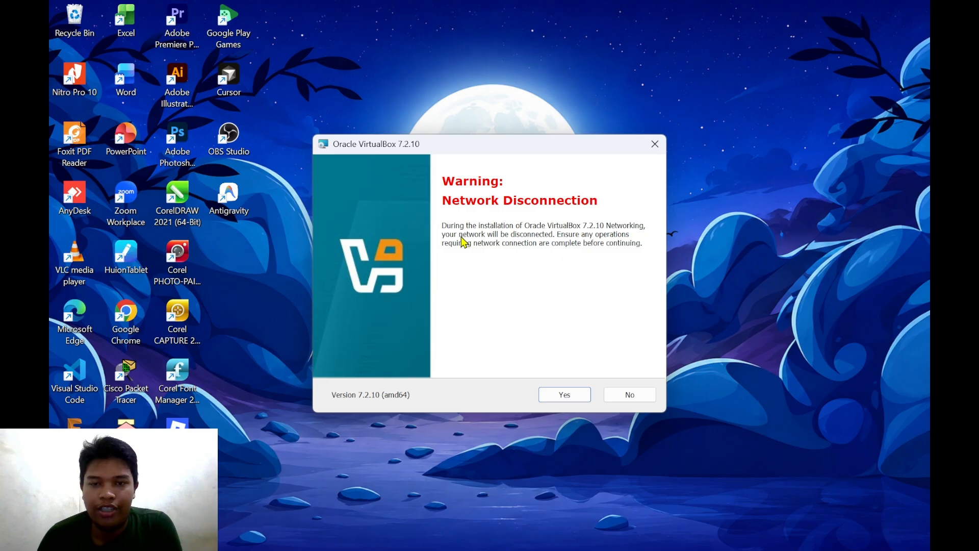
- Check the Wi-Fi status, then accept the network disconnection and missing Python dependencies warnings
mouse_move(834, 540)
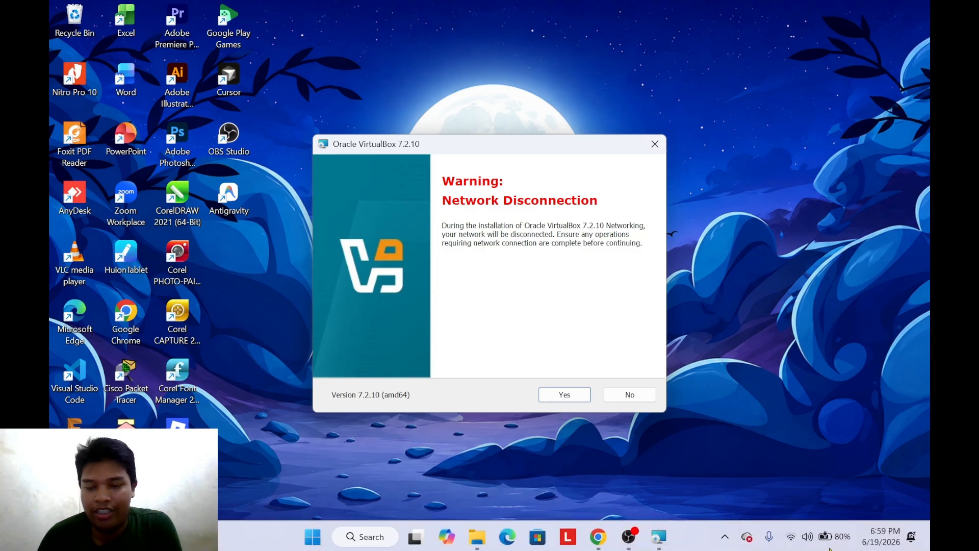
left_click(791, 540)
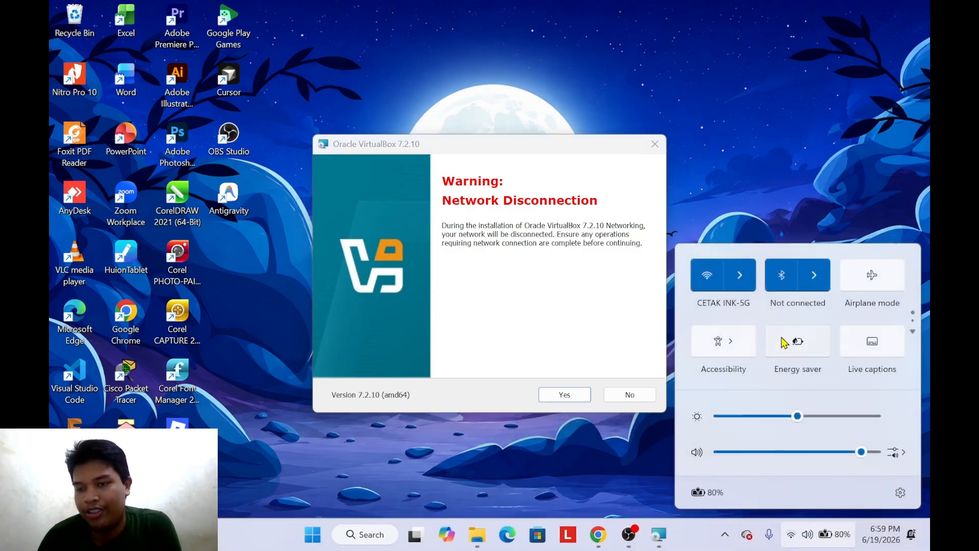
left_click(754, 220)
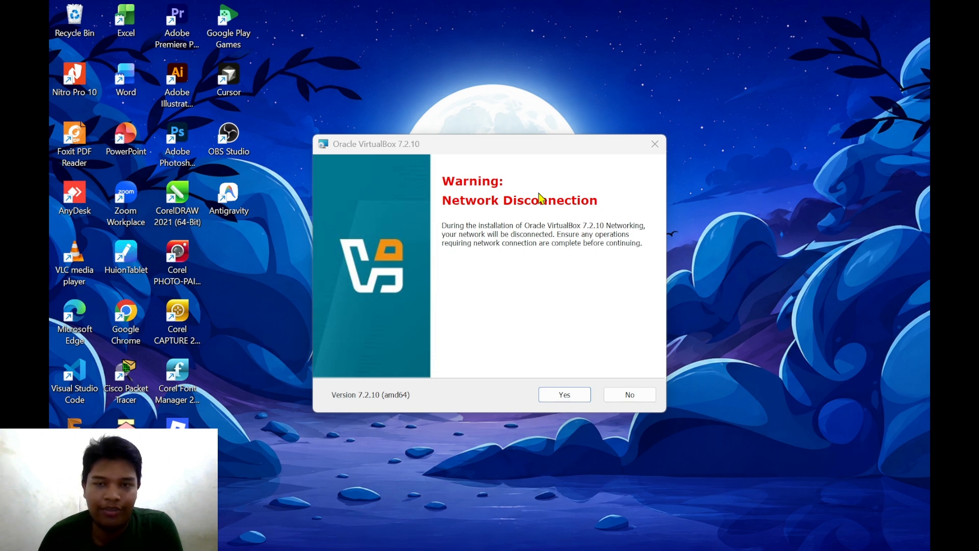
left_click(576, 397)
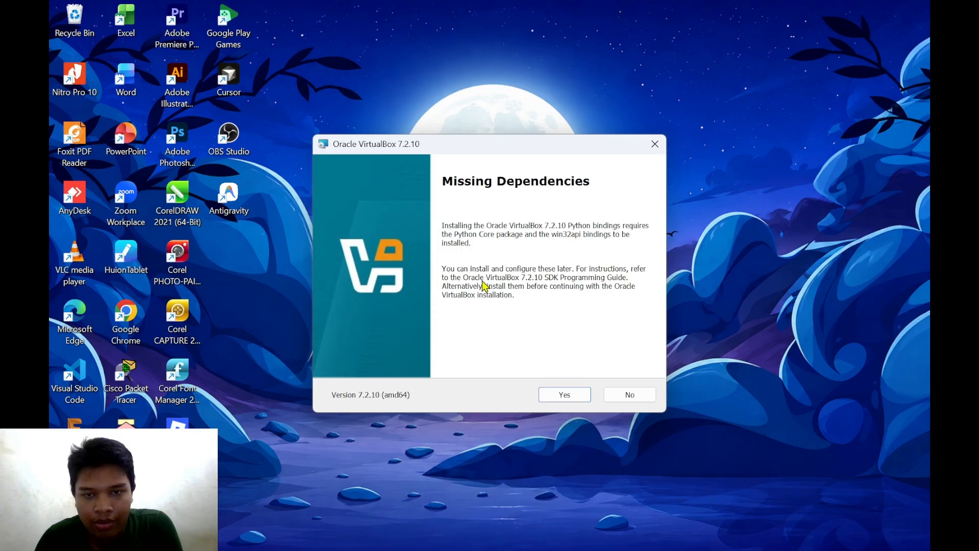
left_click(563, 396)
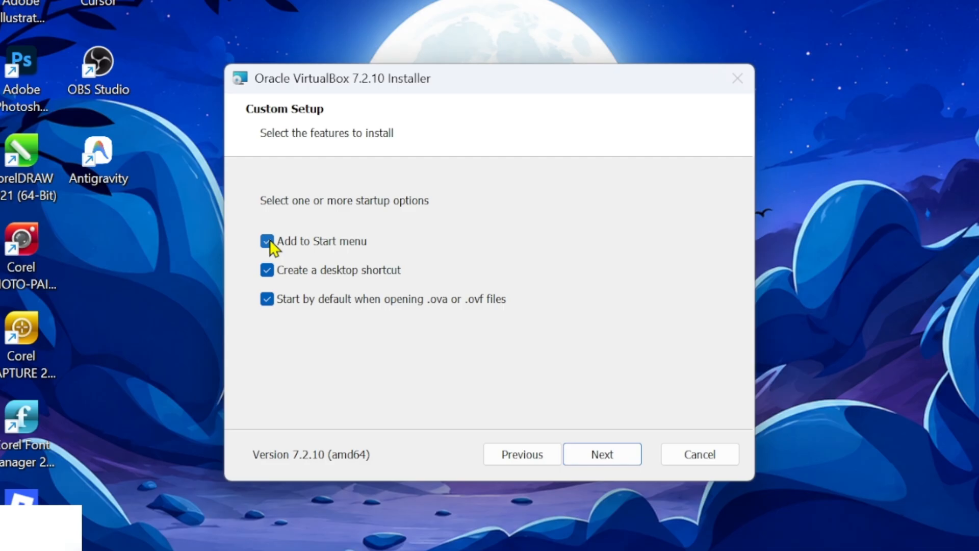
- Untick 'Add to Start menu' and advance to the Ready to Install page
left_click(271, 244)
left_click(595, 461)
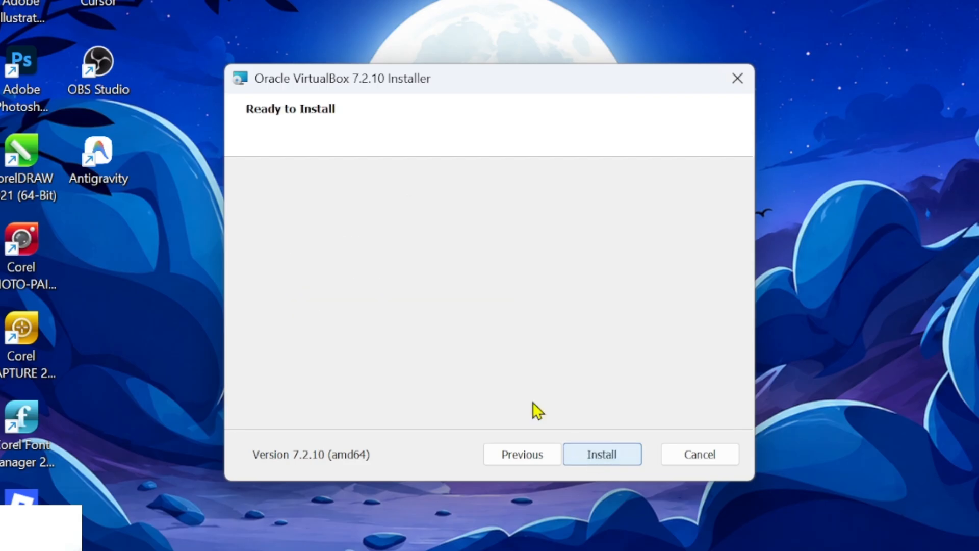
- Install VirtualBox 7.2.10 and finish with 'Start Oracle VirtualBox 7.2.10' left checked
left_click(603, 456)
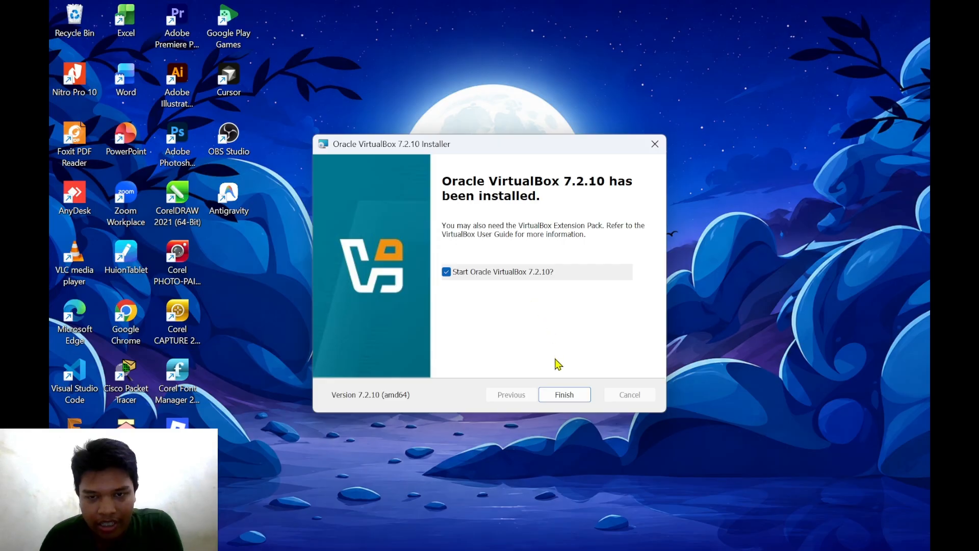
left_click(573, 397)
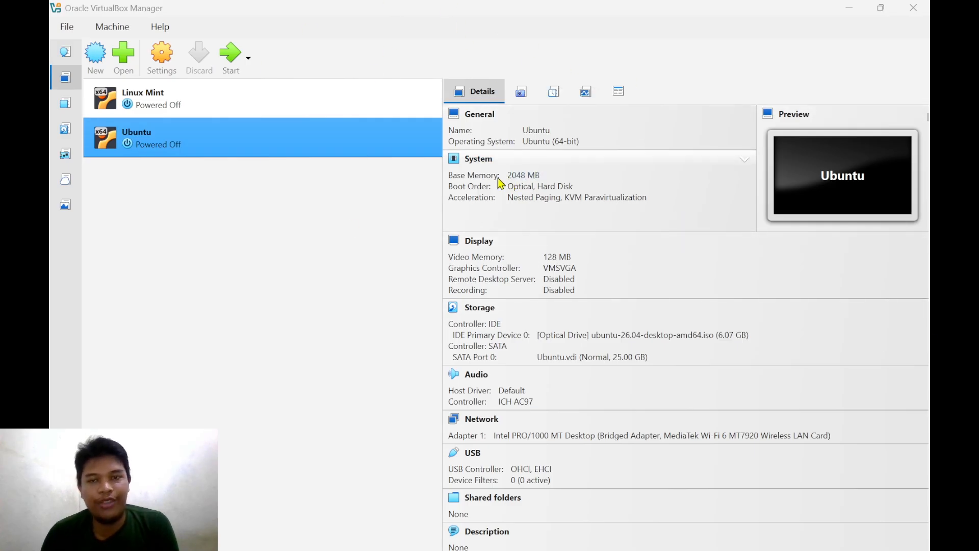
left_click(374, 100)
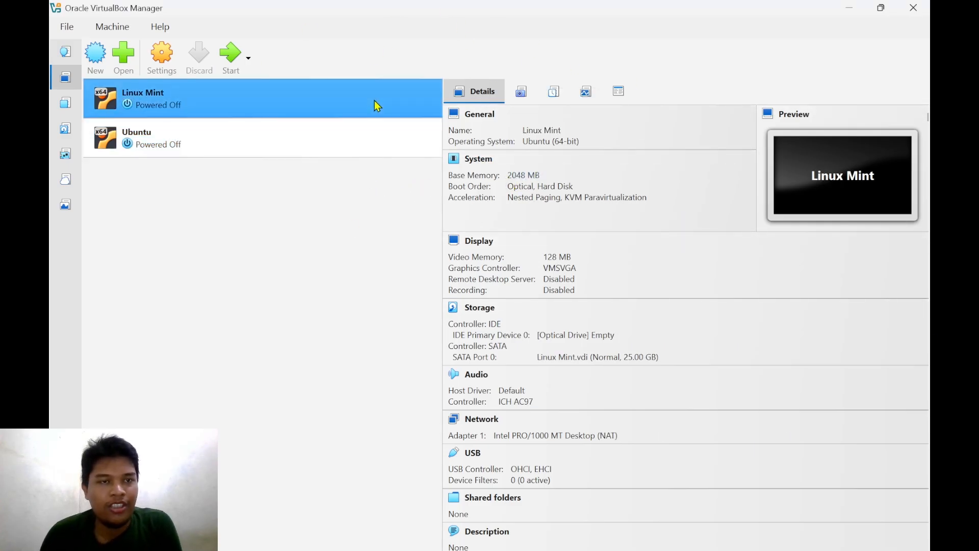
left_click(319, 140)
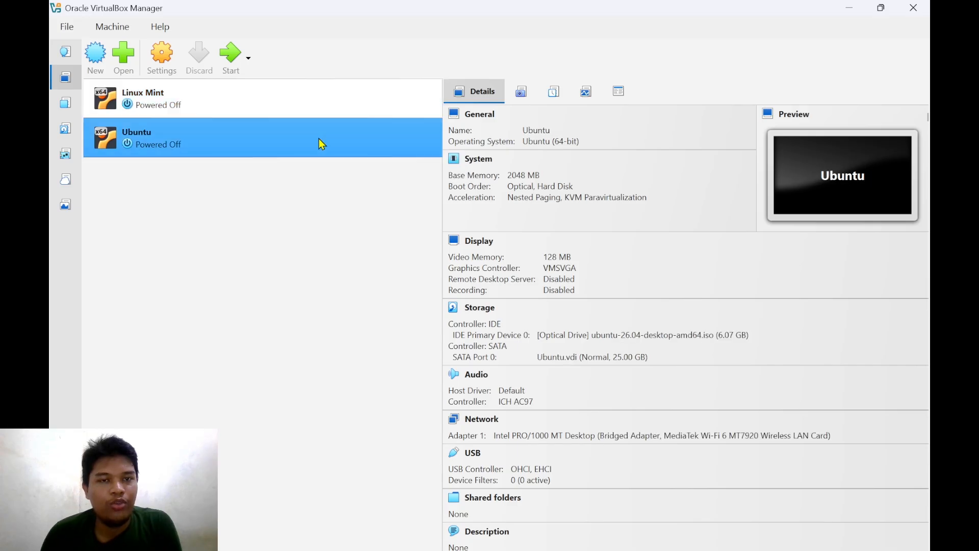
left_click(247, 112)
left_click(275, 147)
left_click(279, 116)
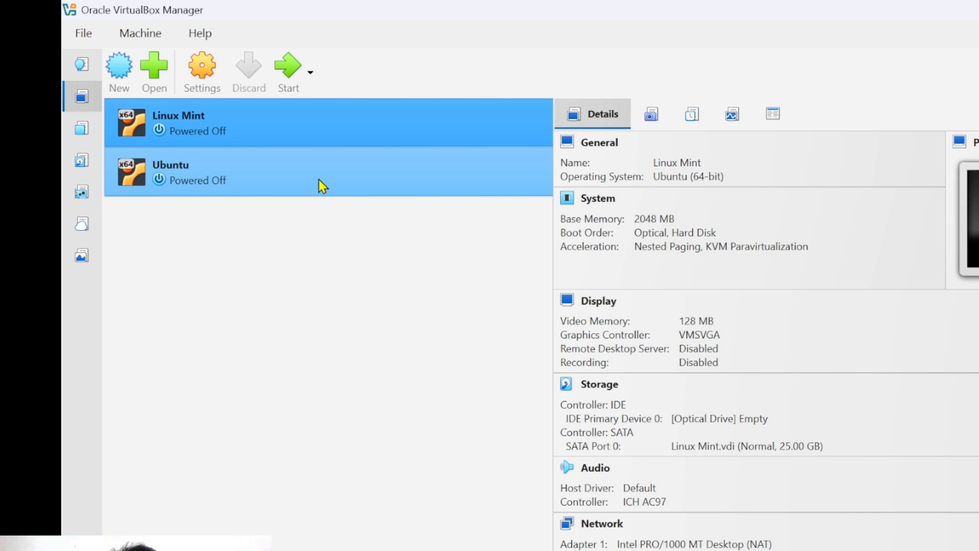
left_click(319, 179)
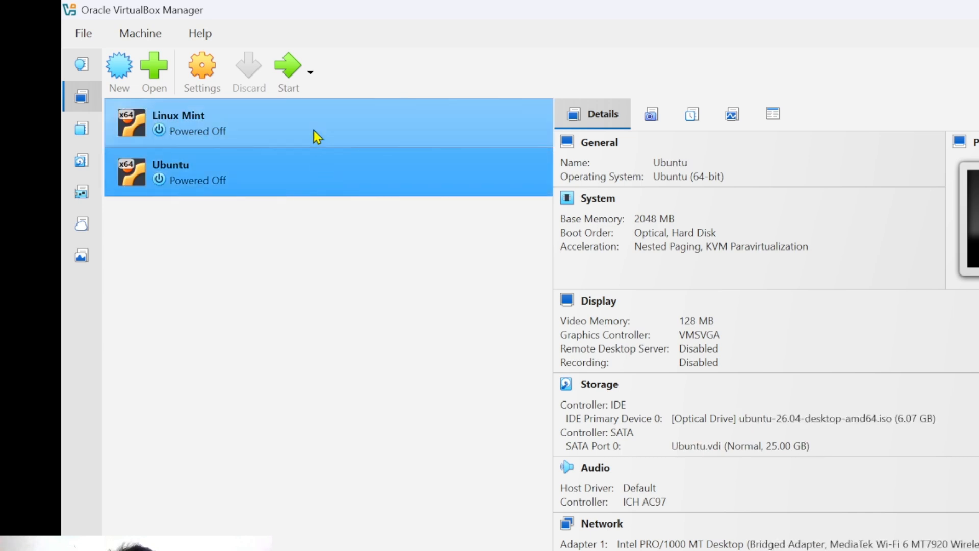
left_click(314, 131)
left_click(313, 162)
left_click(312, 134)
left_click(319, 164)
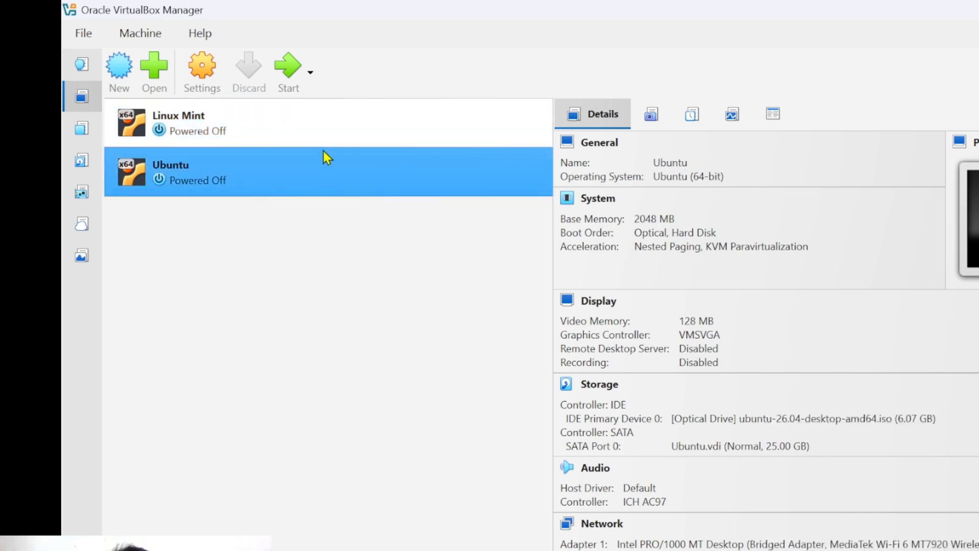
left_click(323, 137)
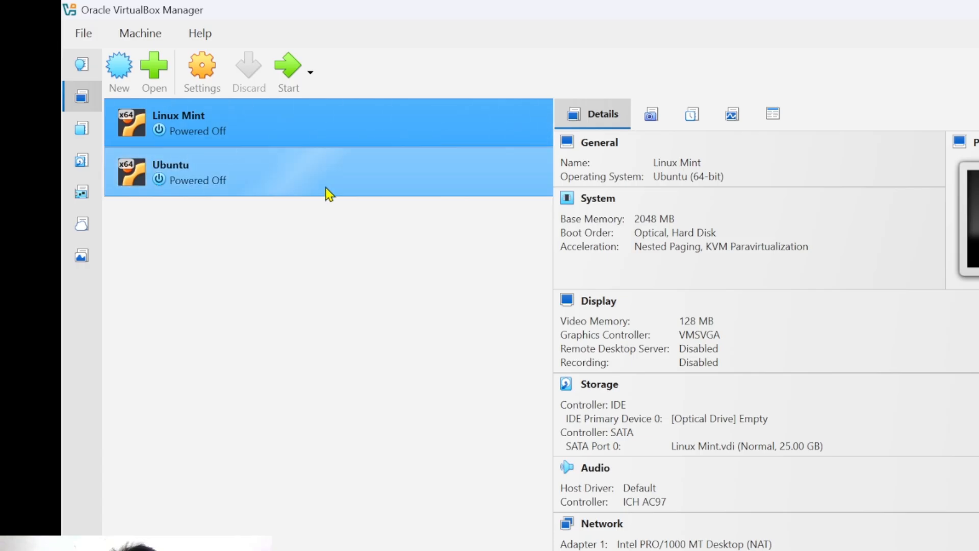
left_click(328, 191)
left_click(330, 125)
left_click(335, 156)
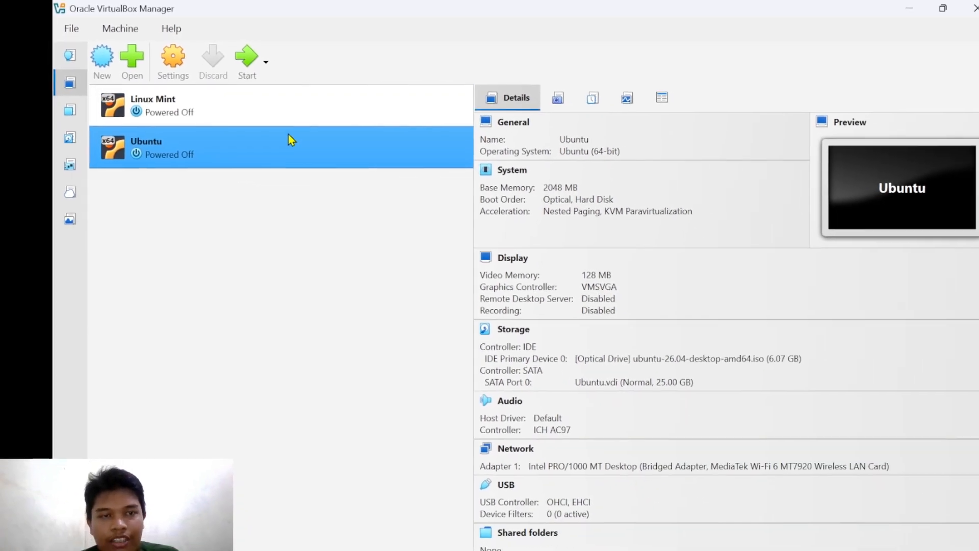
left_click(293, 113)
left_click(292, 155)
left_click(294, 114)
left_click(295, 142)
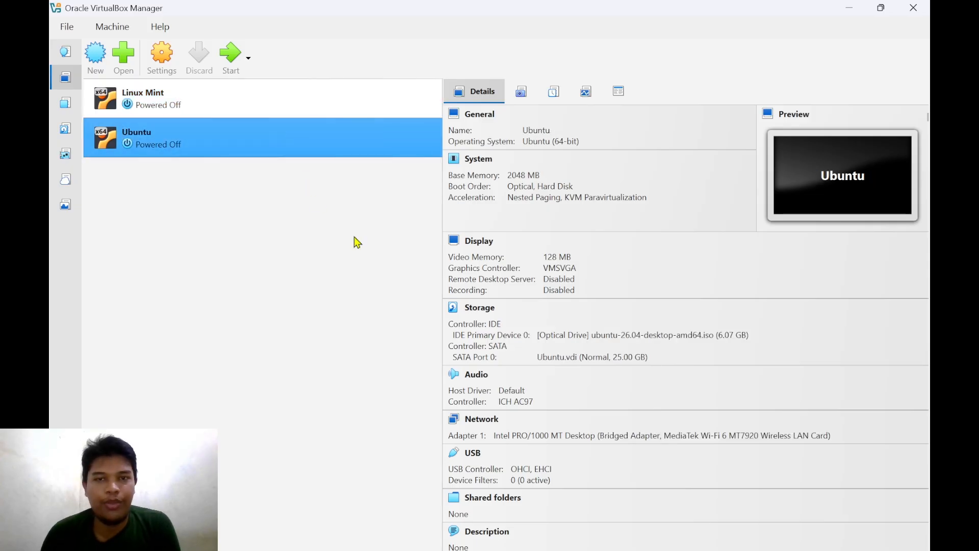
left_click(194, 113)
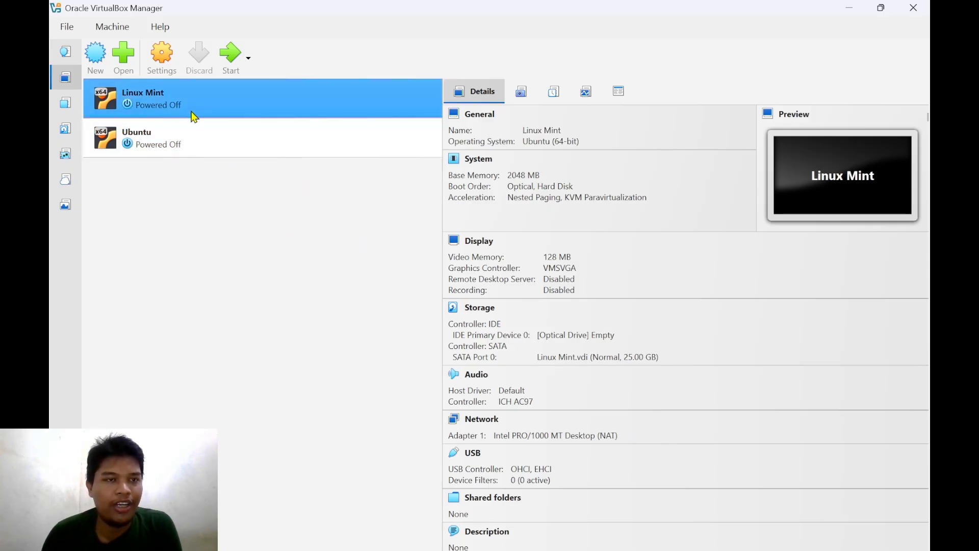
left_click(193, 131)
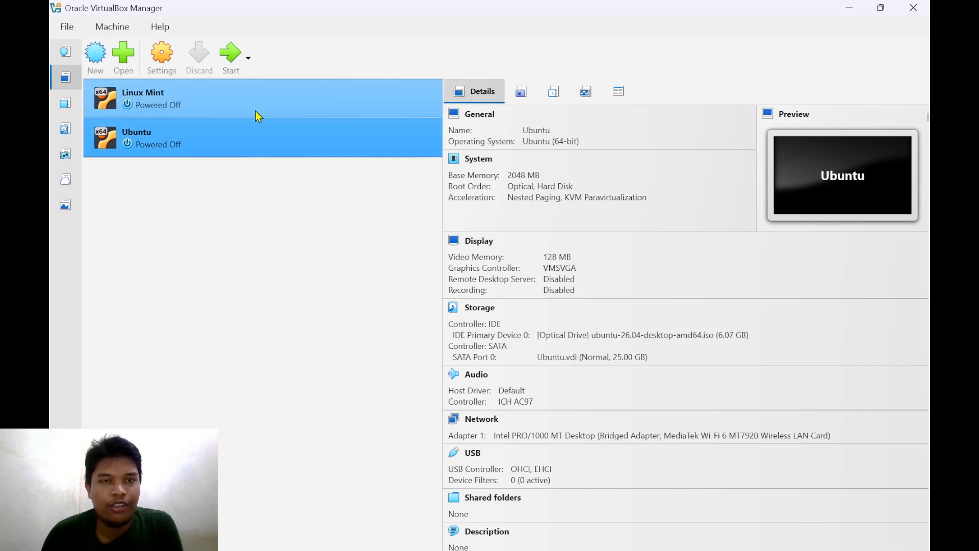
left_click(225, 102)
left_click(241, 145)
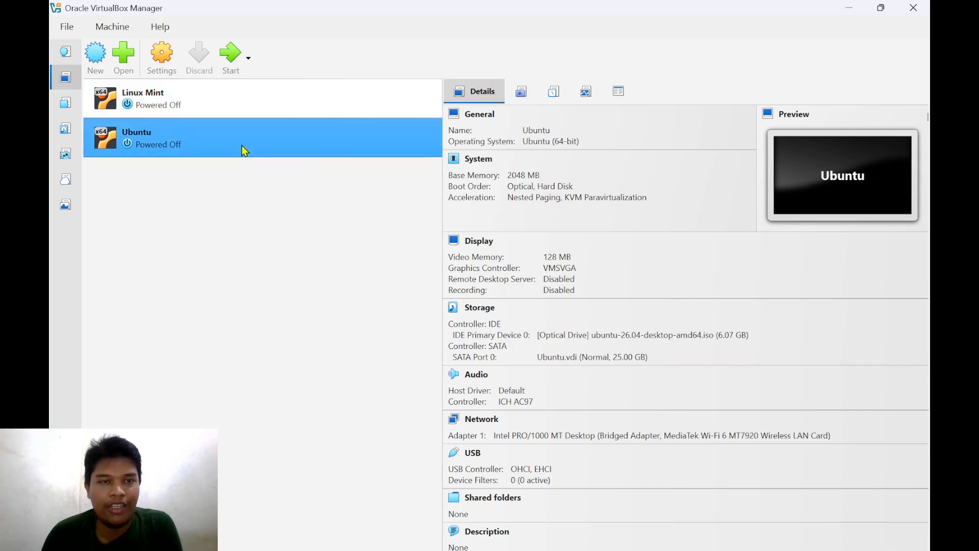
left_click(238, 111)
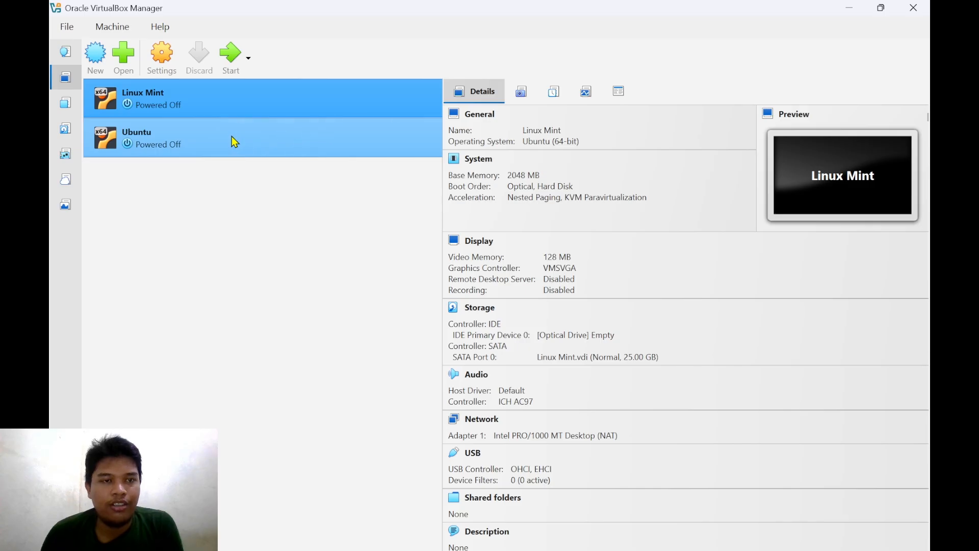
left_click(234, 142)
left_click(241, 112)
left_click(237, 141)
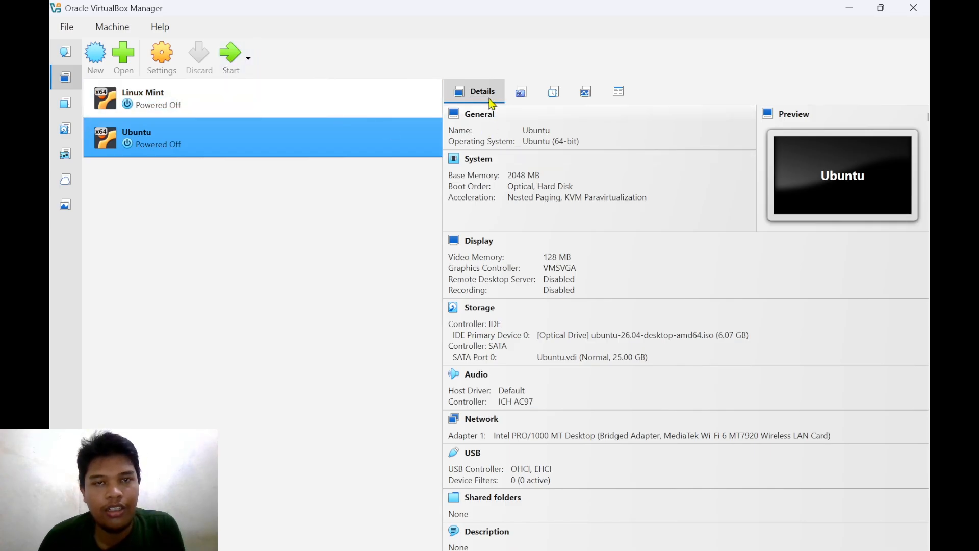
- Start a new VM from debian-13.5.0-amd64-netinst.iso in D:\ISO OS, detected as Debian 13 Trixie
left_click(96, 59)
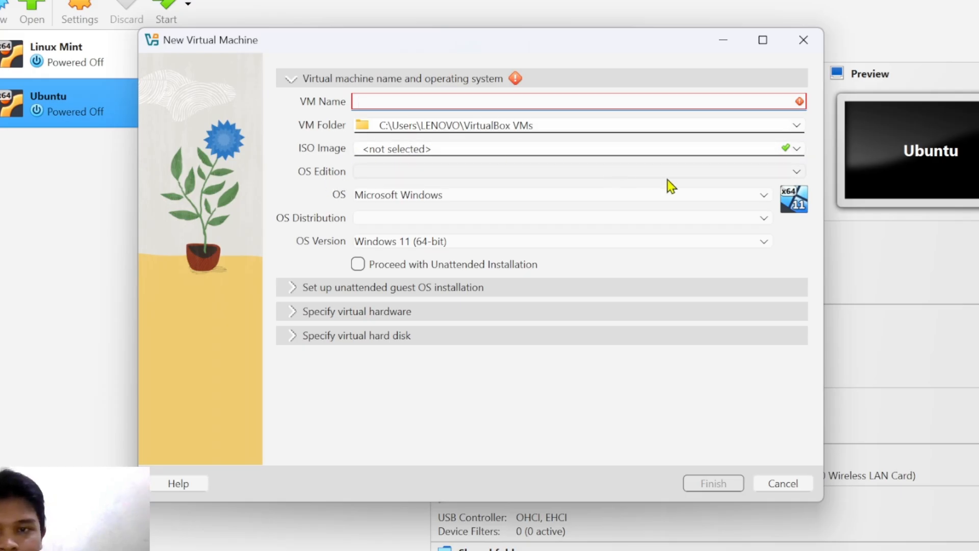
left_click(796, 148)
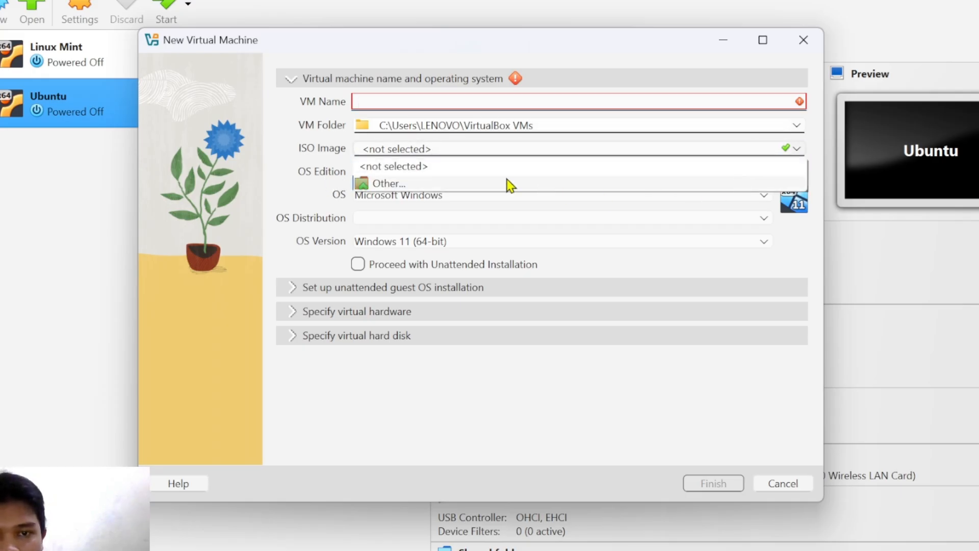
left_click(487, 183)
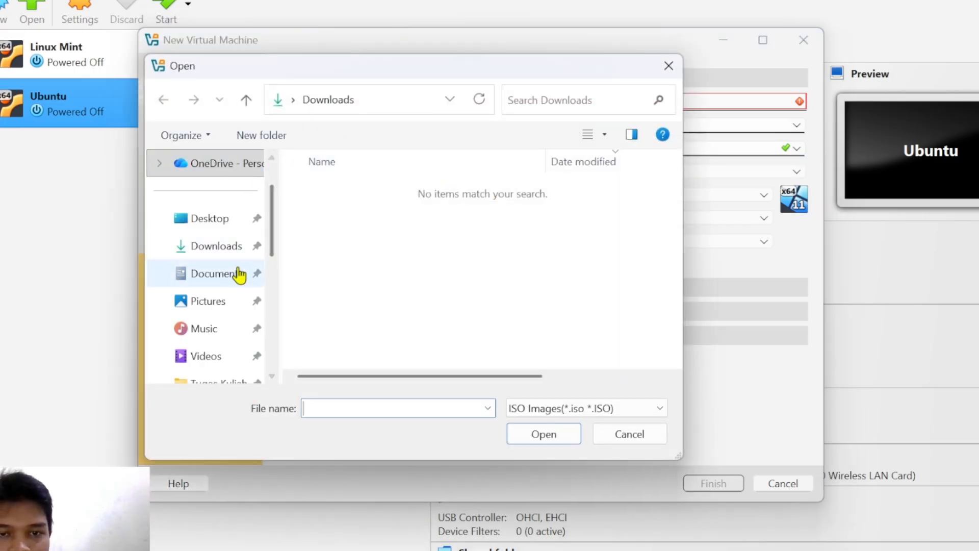
scroll(240, 247, "down", 6)
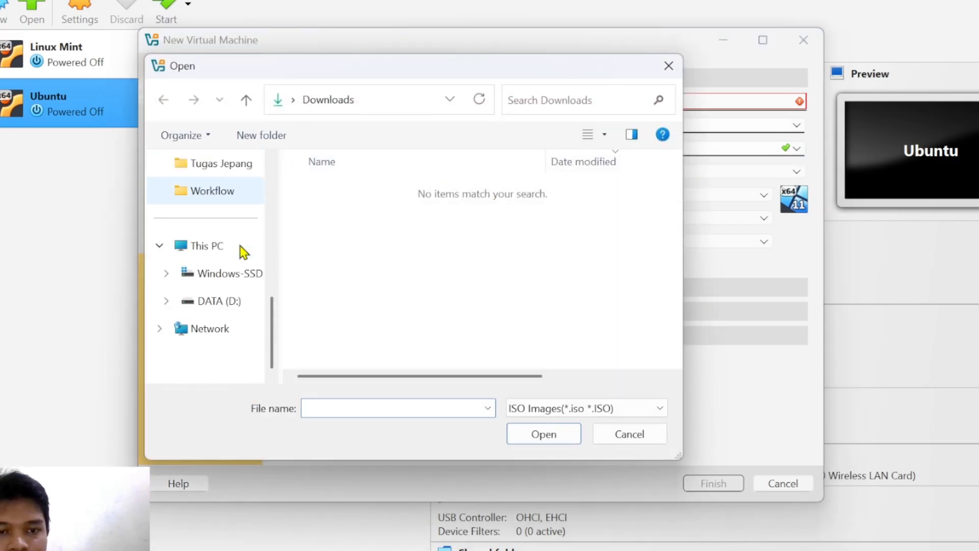
scroll(244, 251, "up", 2)
scroll(242, 247, "down", 3)
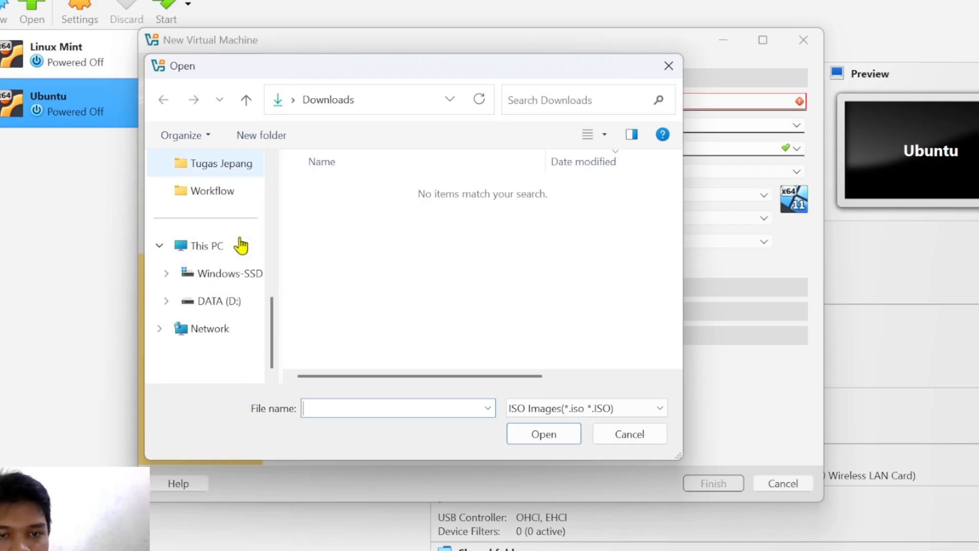
left_click(237, 304)
scroll(350, 246, "down", 1)
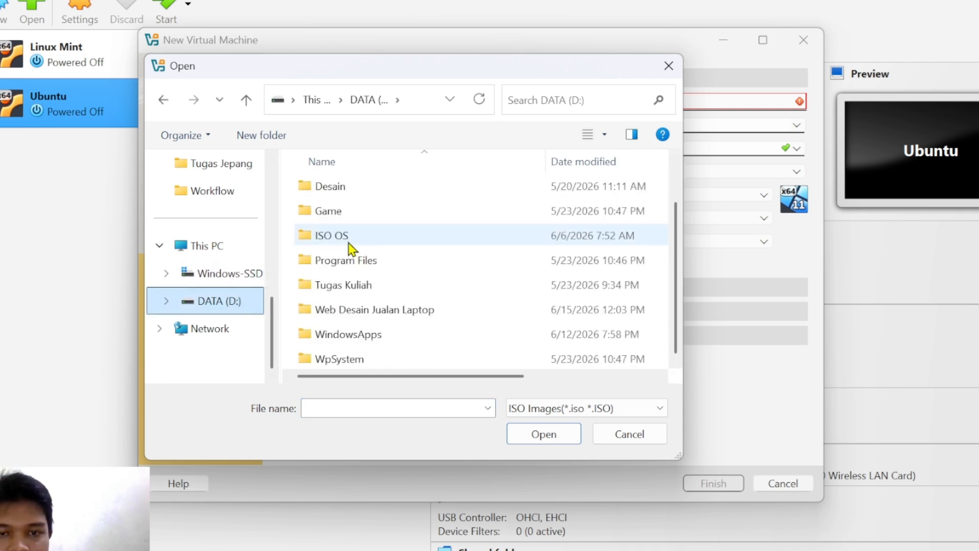
double_click(351, 240)
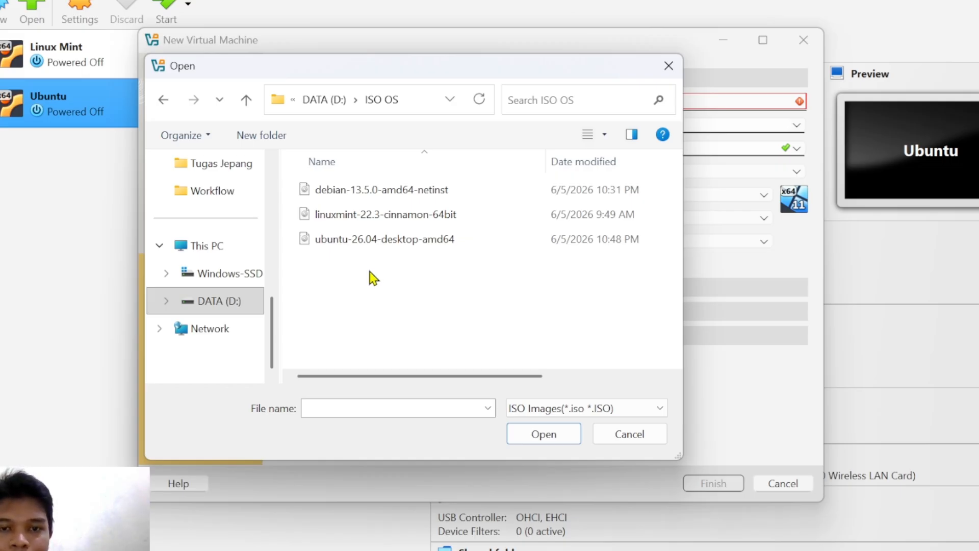
left_click(377, 195)
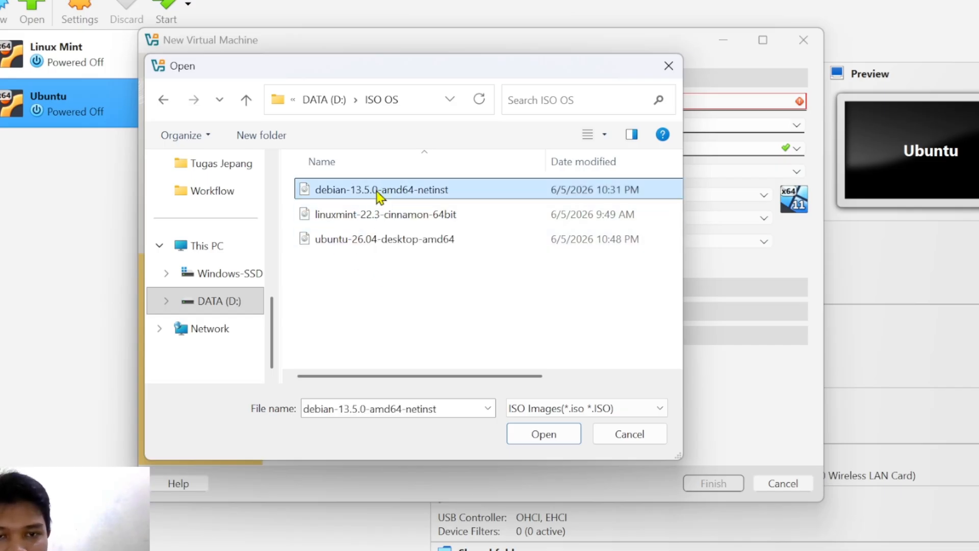
left_click(548, 437)
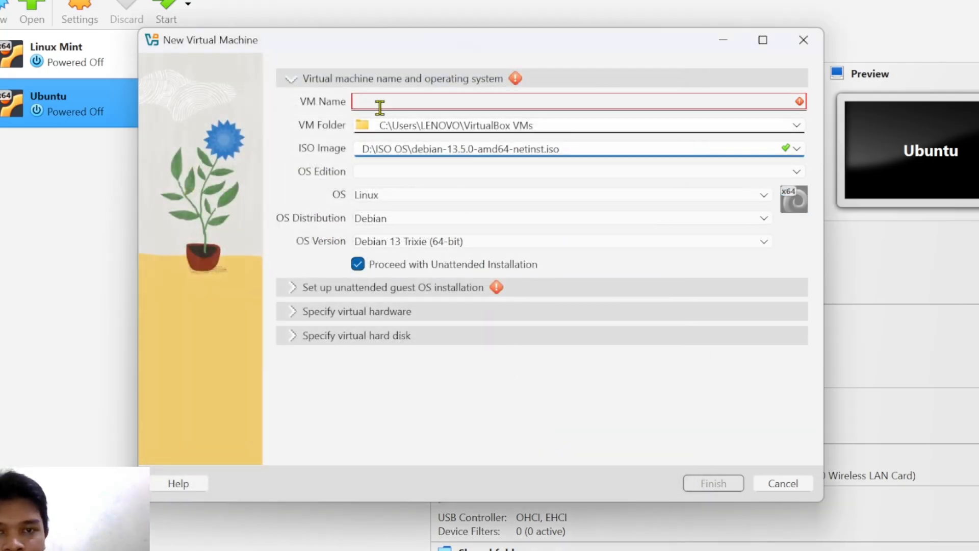
- Name the new machine 'Debian', keeping the default VirtualBox VMs folder
left_click(383, 101)
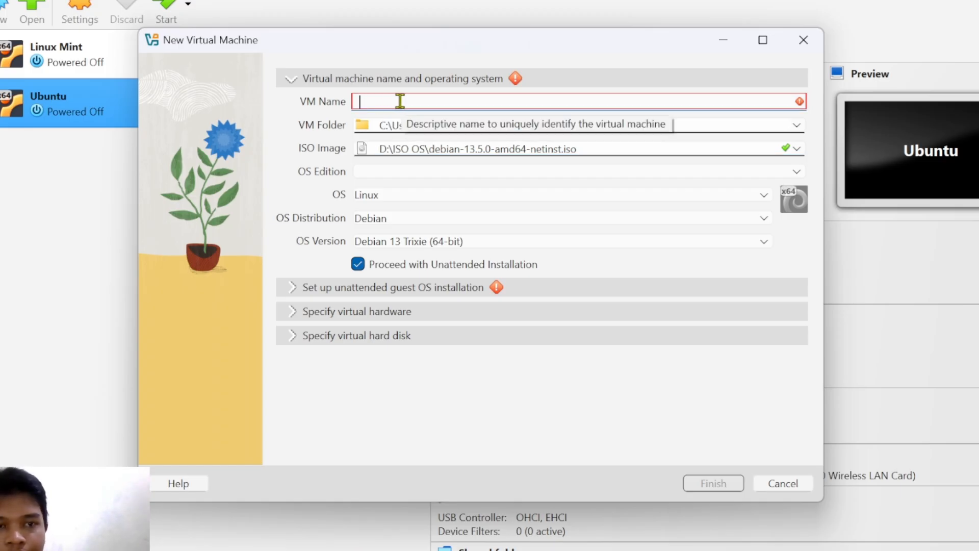
type("Debian")
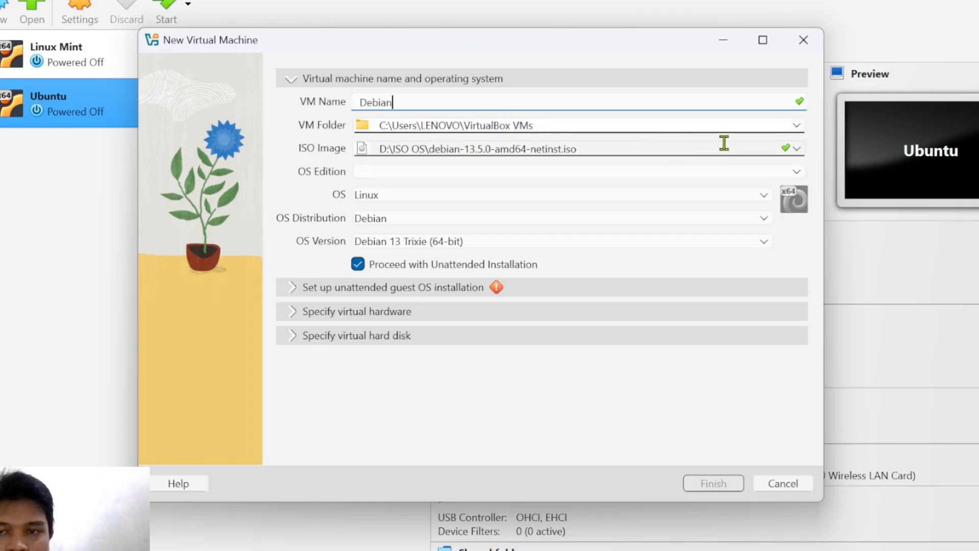
left_click(798, 126)
left_click(800, 127)
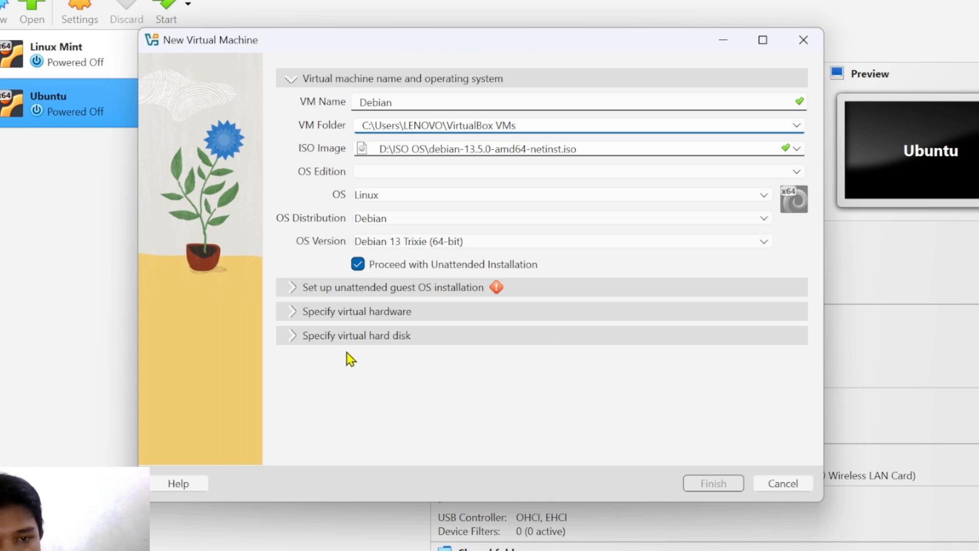
- Replace vboxuser with the guest user name and enter the account password for unattended install
left_click(319, 289)
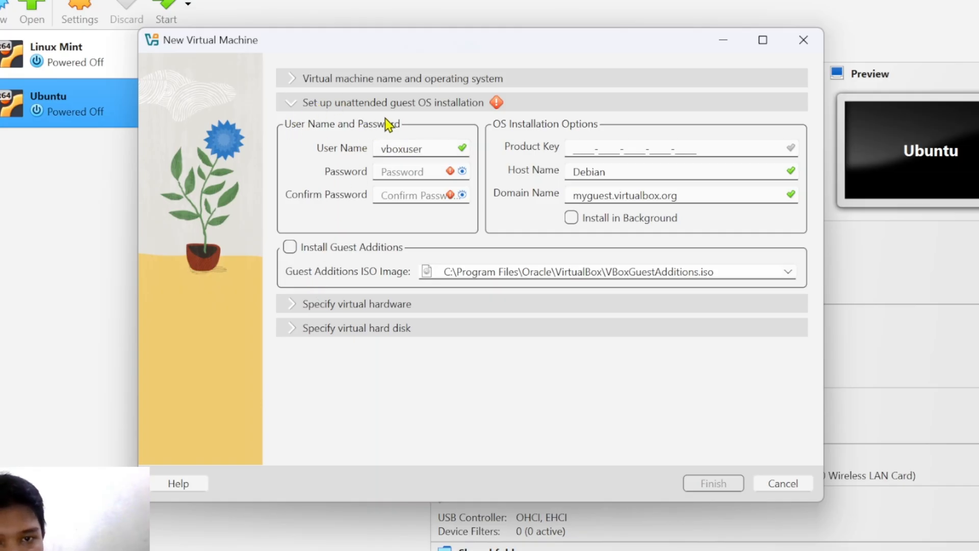
double_click(443, 148)
type("gembul")
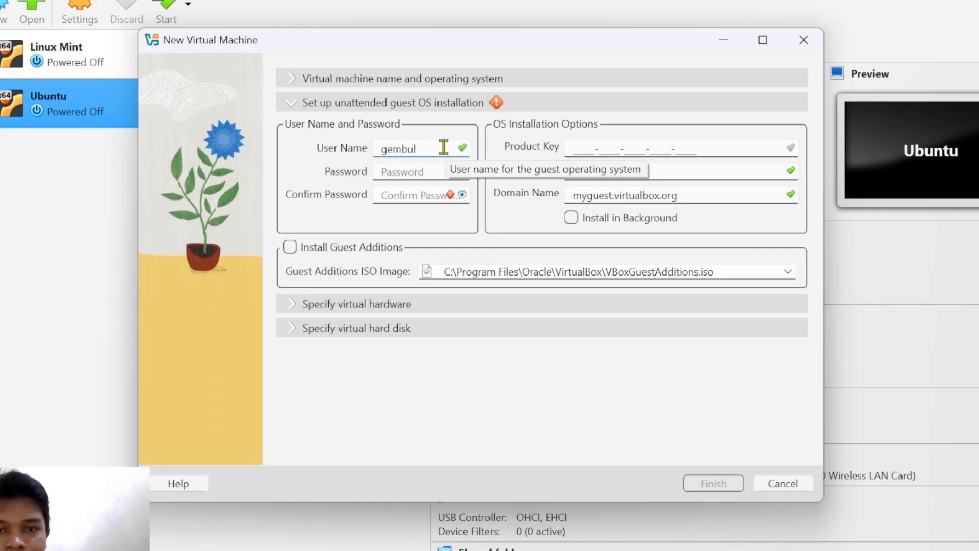
left_click(420, 171)
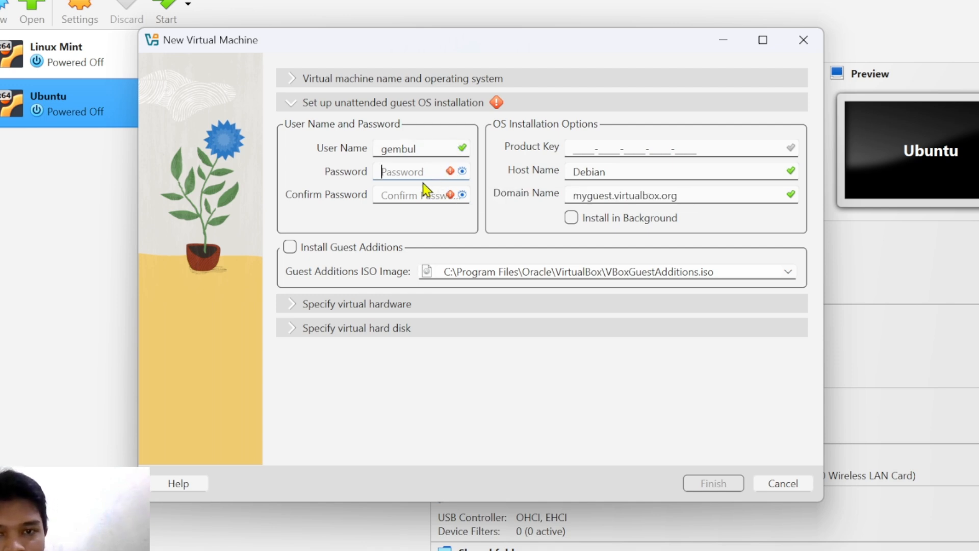
type("123")
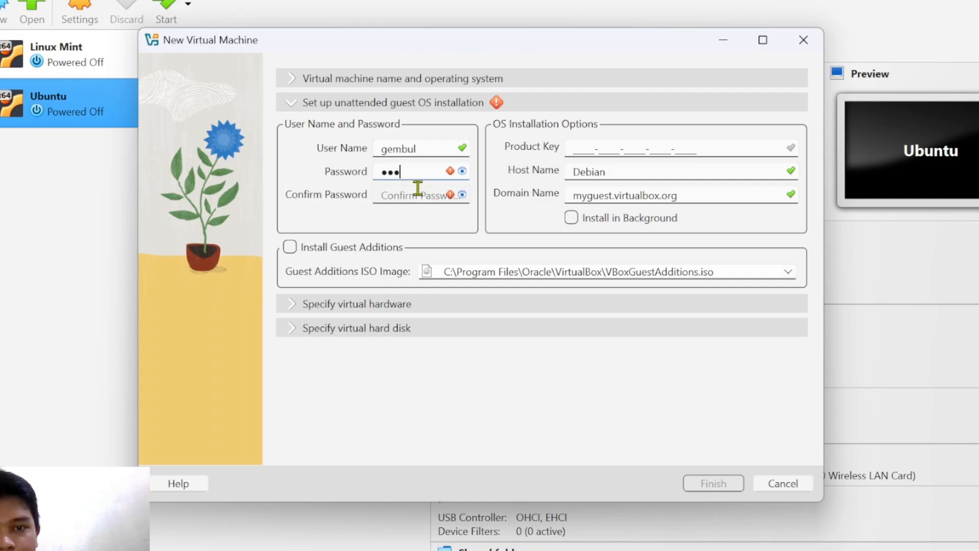
left_click(415, 194)
type("123")
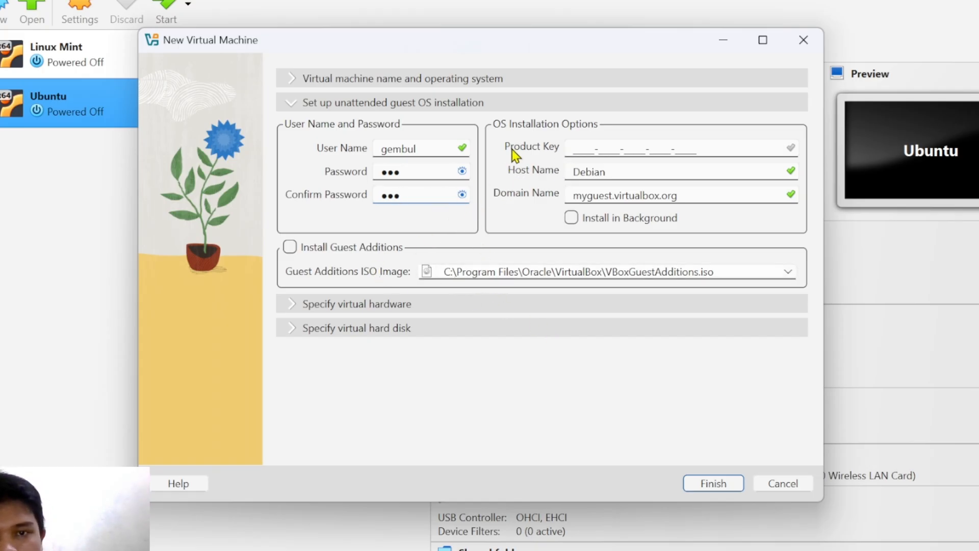
left_click(298, 305)
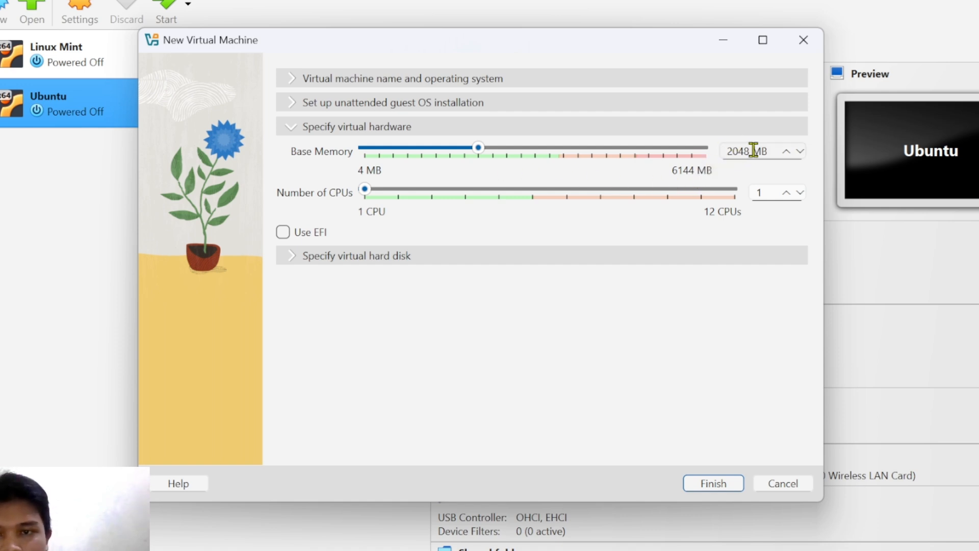
- Raise Number of CPUs from 1 to 2, leaving Base Memory at 2048 MB
left_click_drag(728, 152, 743, 151)
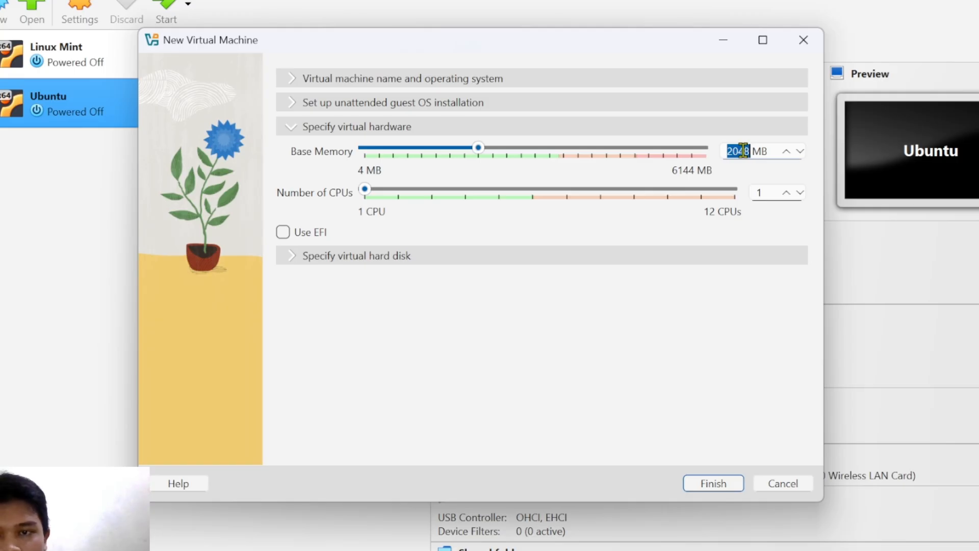
left_click_drag(741, 151, 749, 151)
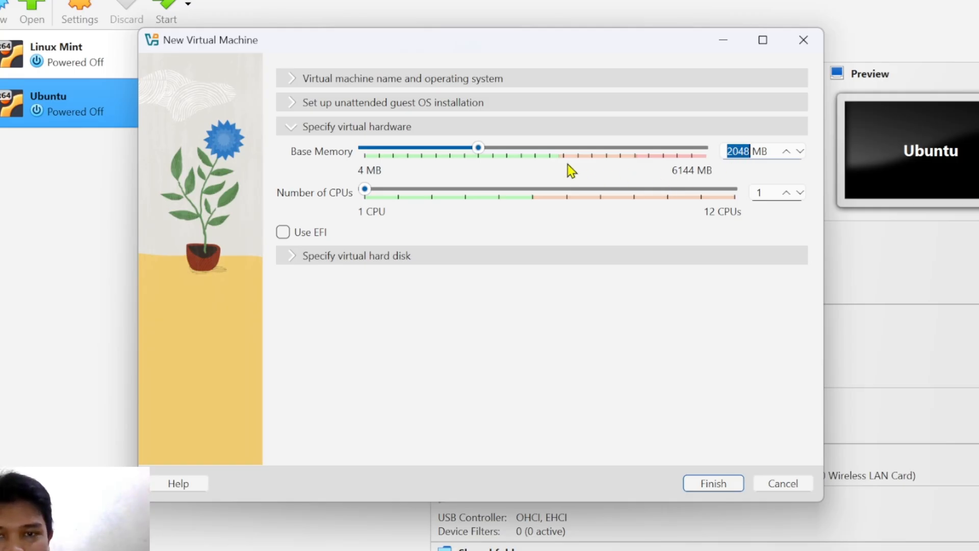
left_click(743, 148)
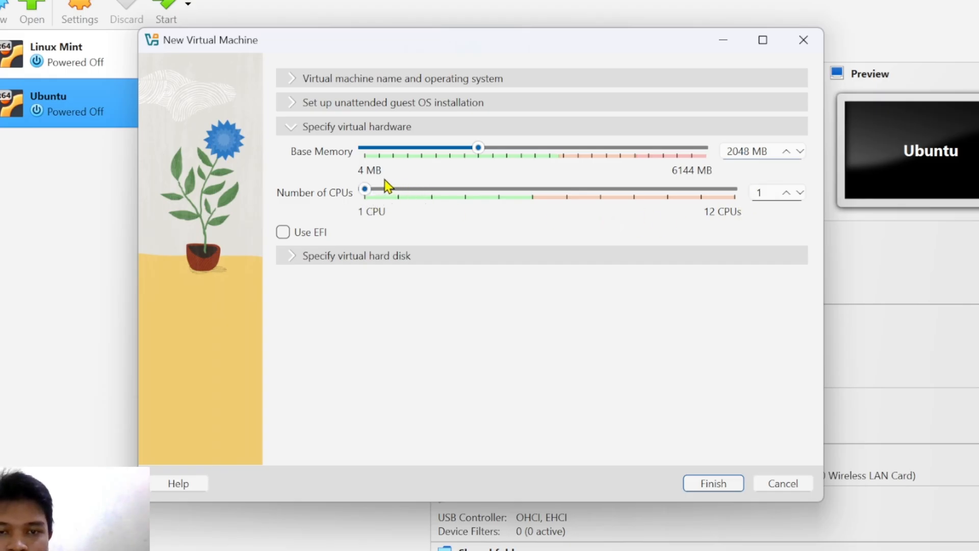
left_click_drag(365, 190, 412, 197)
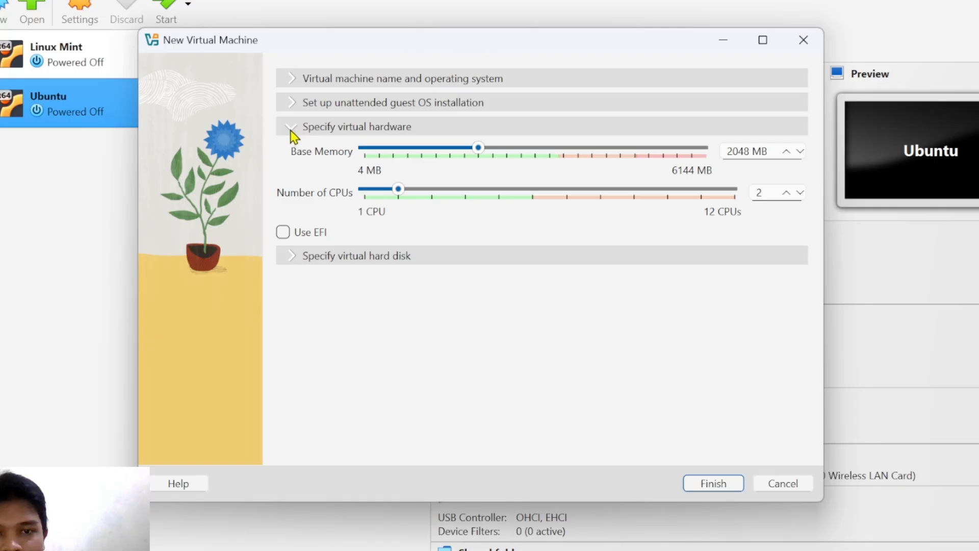
- Expand the virtual hard disk section, showing a new 20.00 GB Debian.vdi in VDI format
left_click(296, 256)
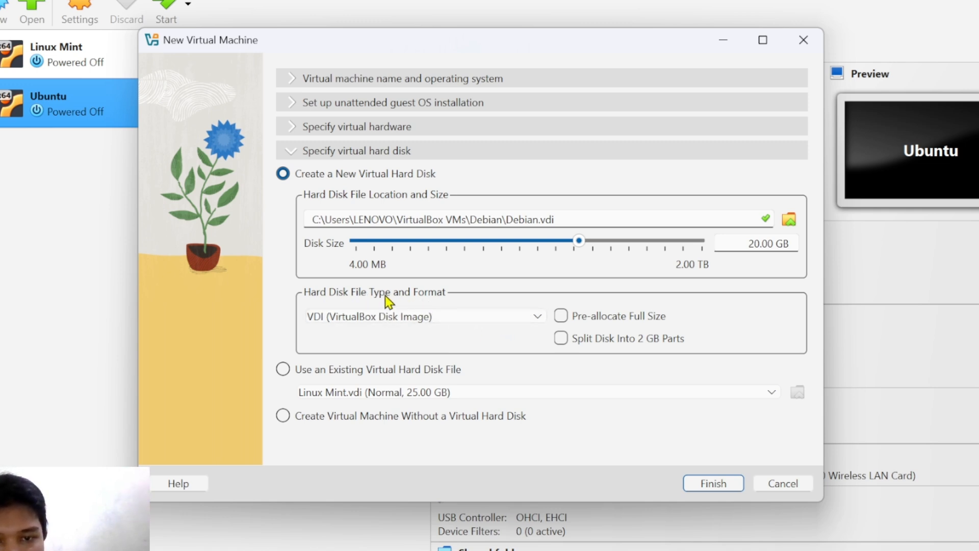
left_click(535, 318)
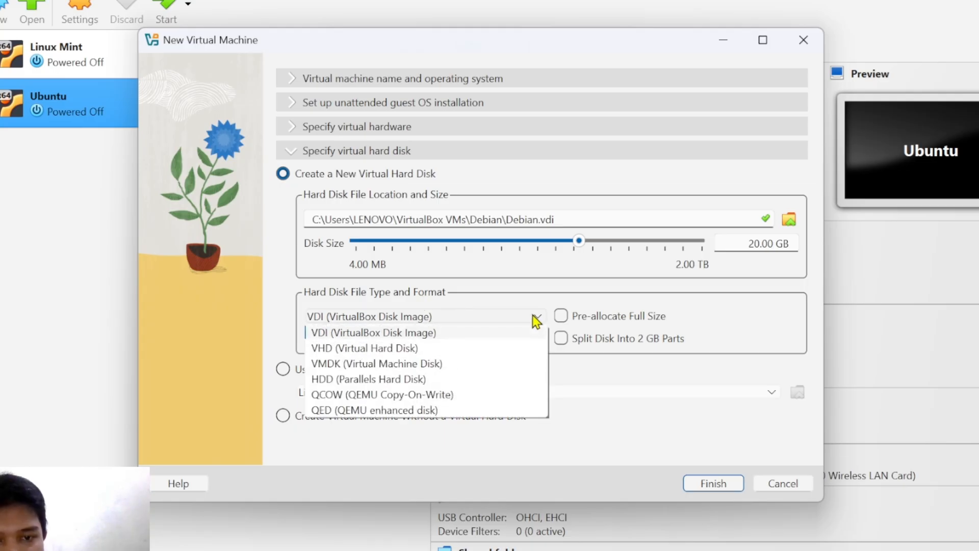
left_click(539, 320)
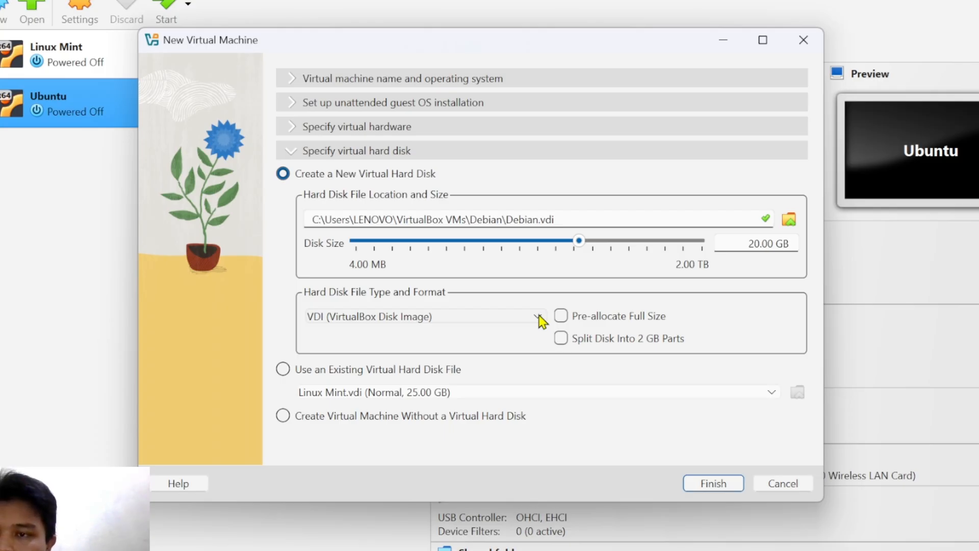
left_click(540, 319)
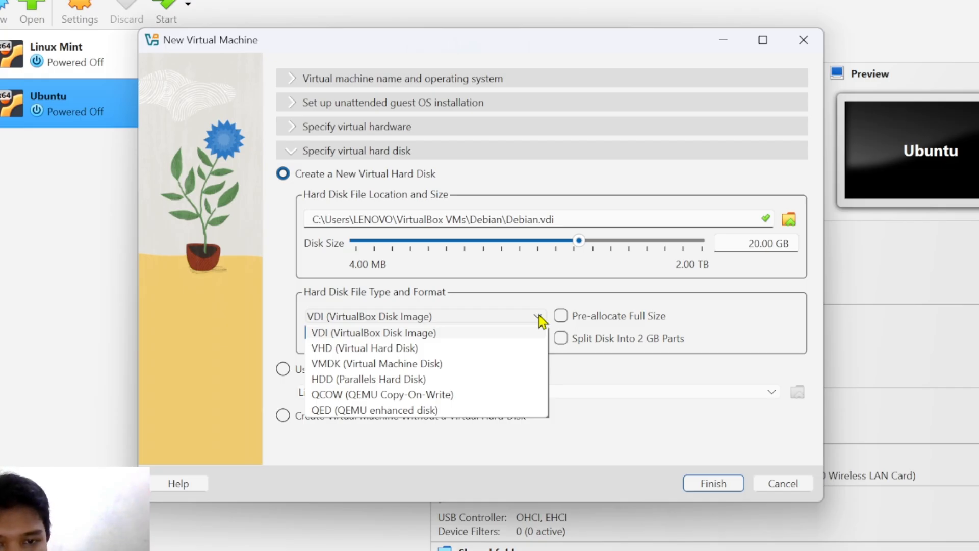
left_click(505, 319)
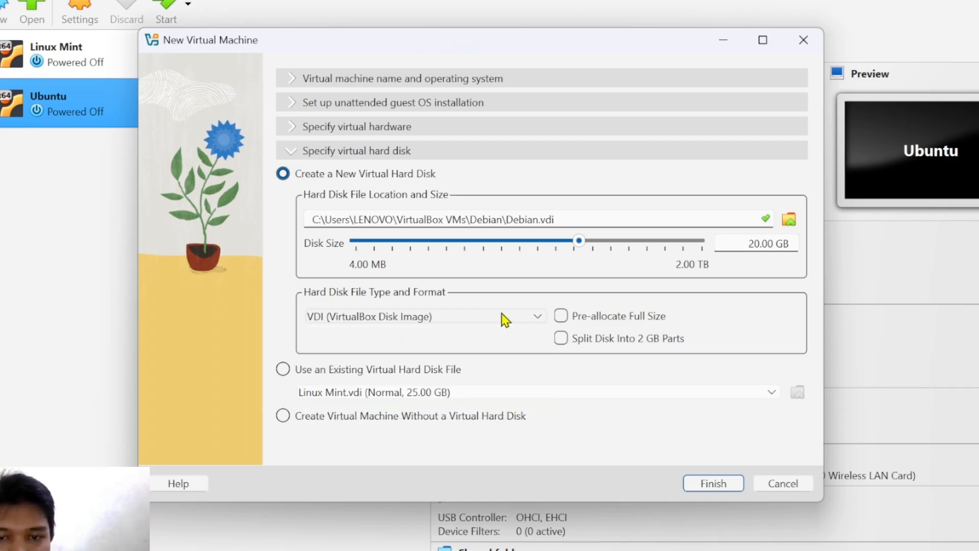
left_click(504, 319)
left_click(505, 319)
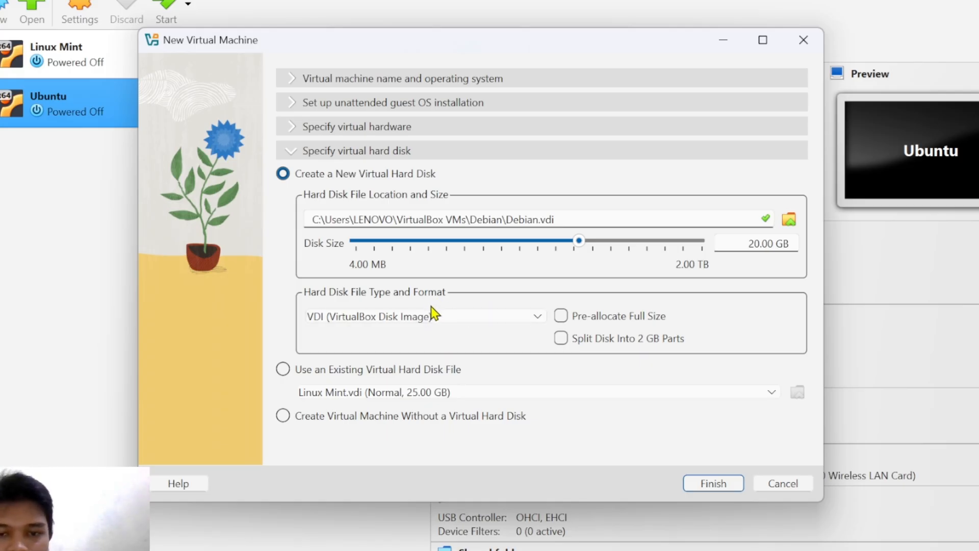
left_click(430, 321)
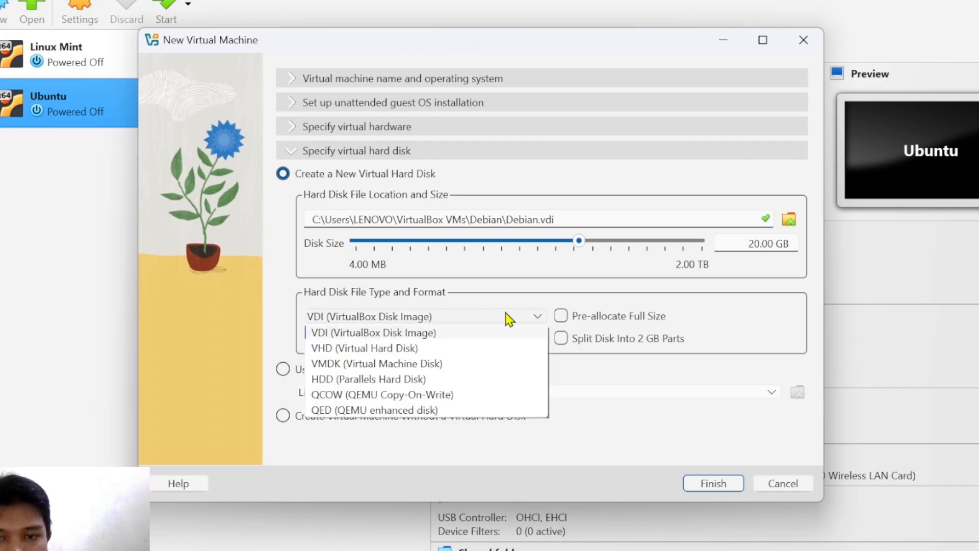
left_click(539, 319)
left_click(540, 320)
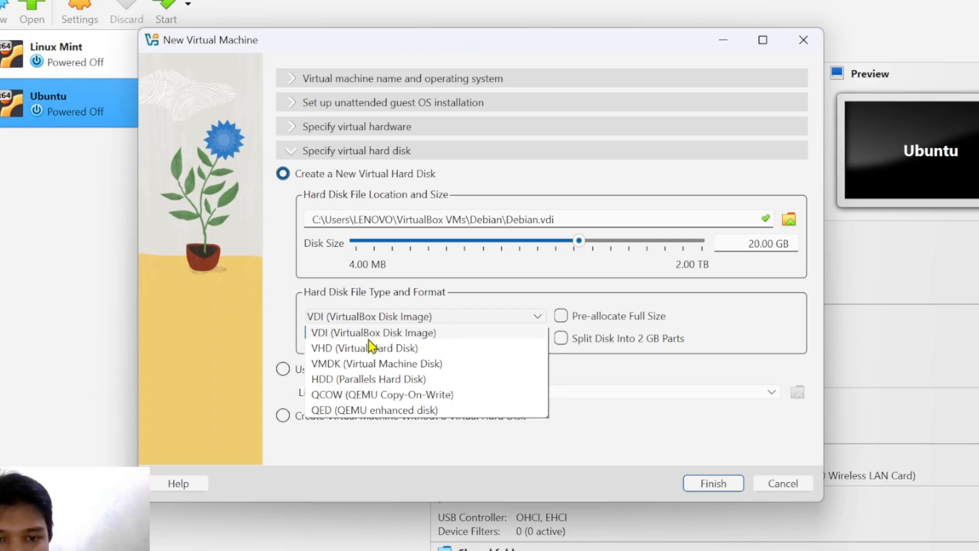
left_click(406, 317)
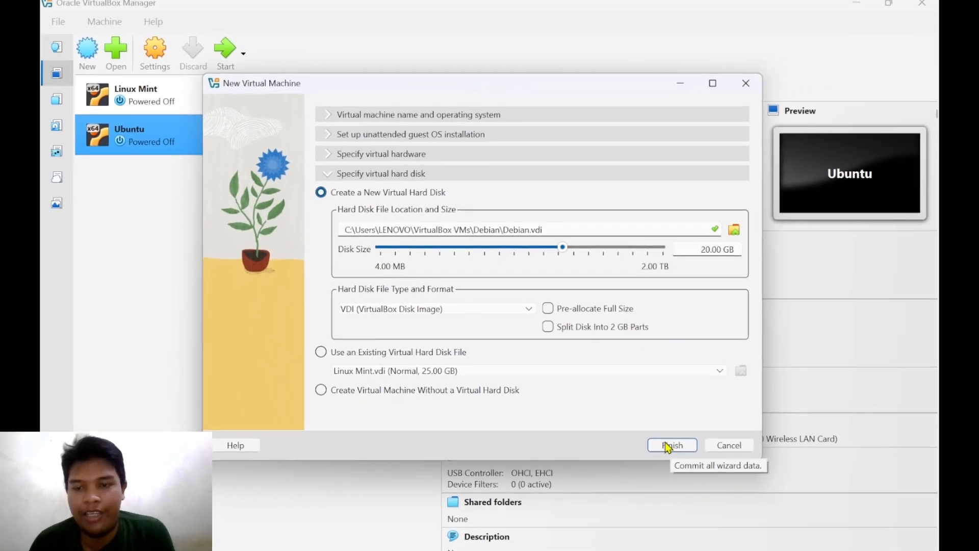
- Finish the wizard to boot the Debian machine and maximize its running window
left_click(712, 489)
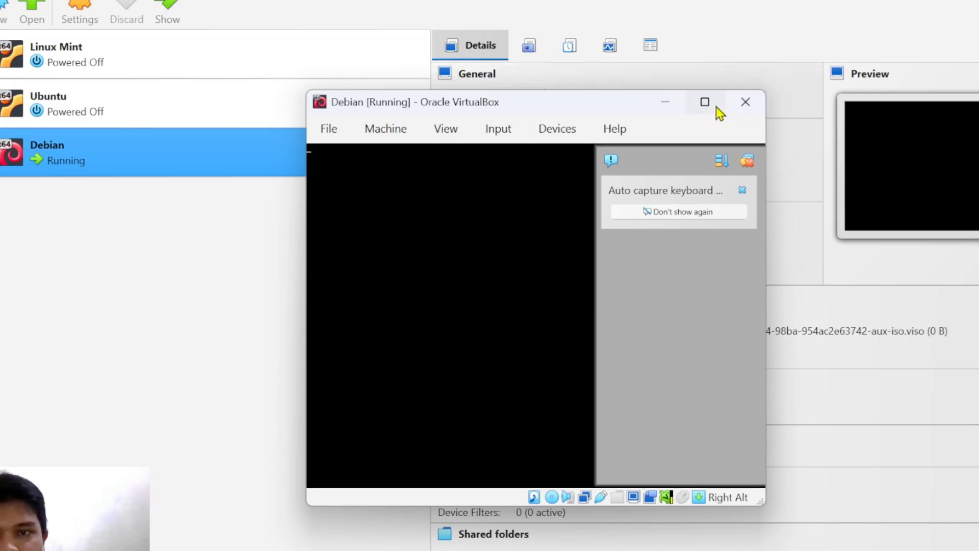
left_click(704, 102)
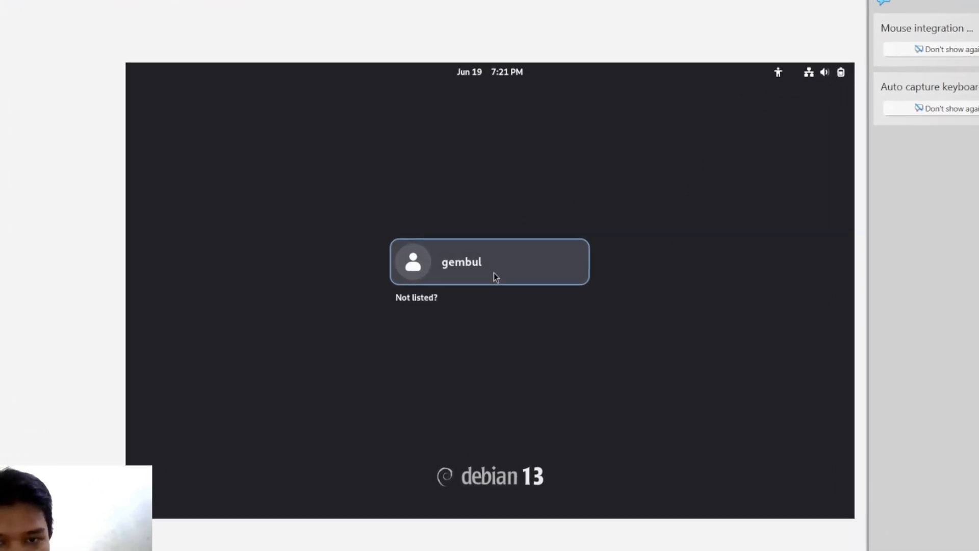
- Log in to the Debian guest with the listed user account and its password
left_click(493, 276)
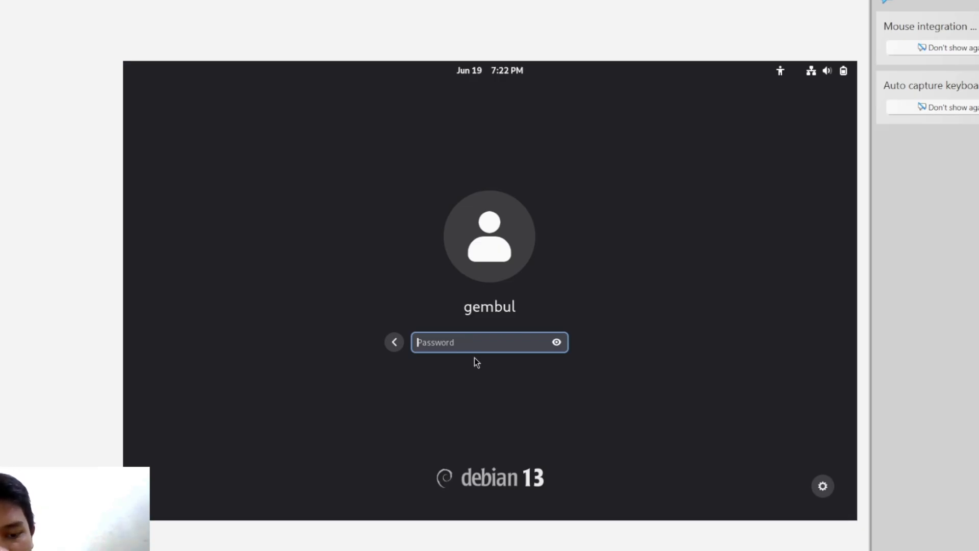
type("•••")
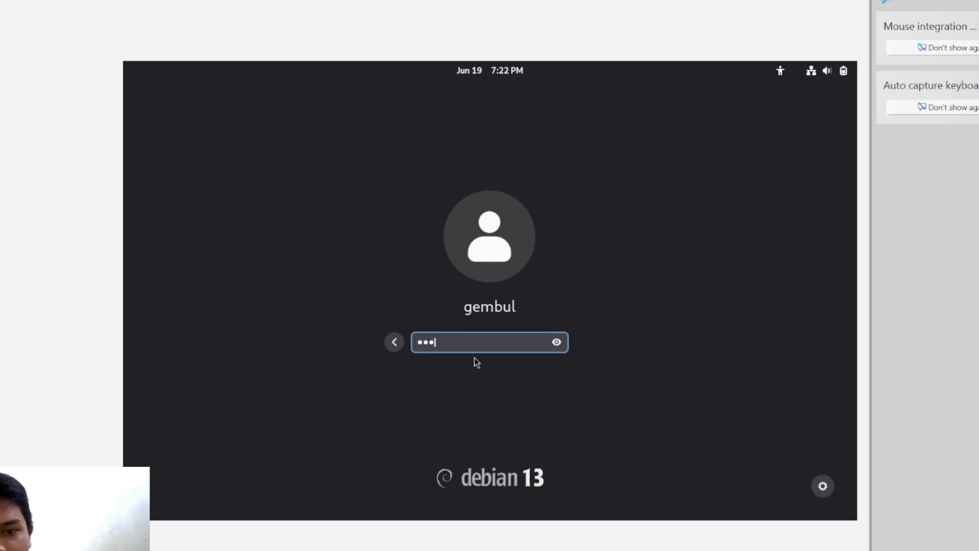
key("Return")
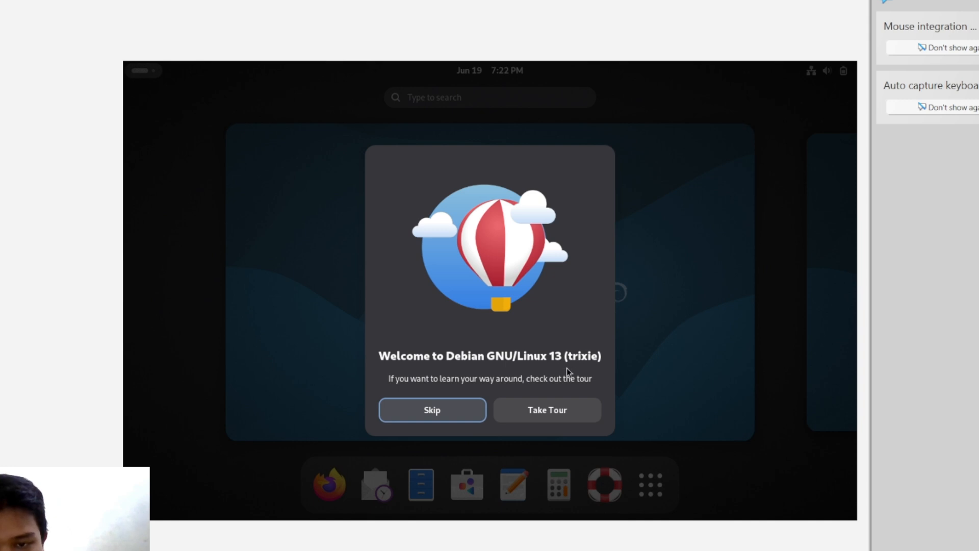
- Page through the GNOME welcome tour from Take Tour to 'That's It!' and close it
left_click(552, 410)
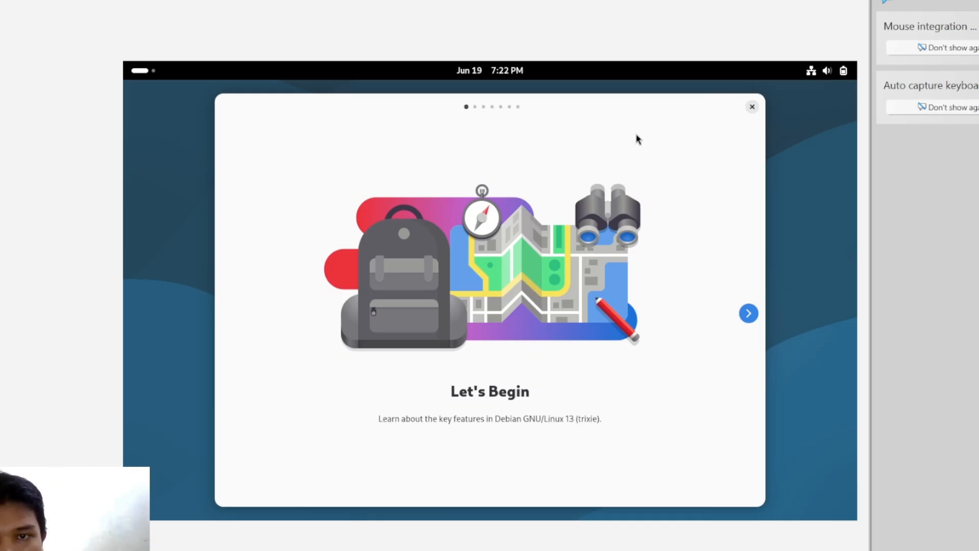
left_click(741, 313)
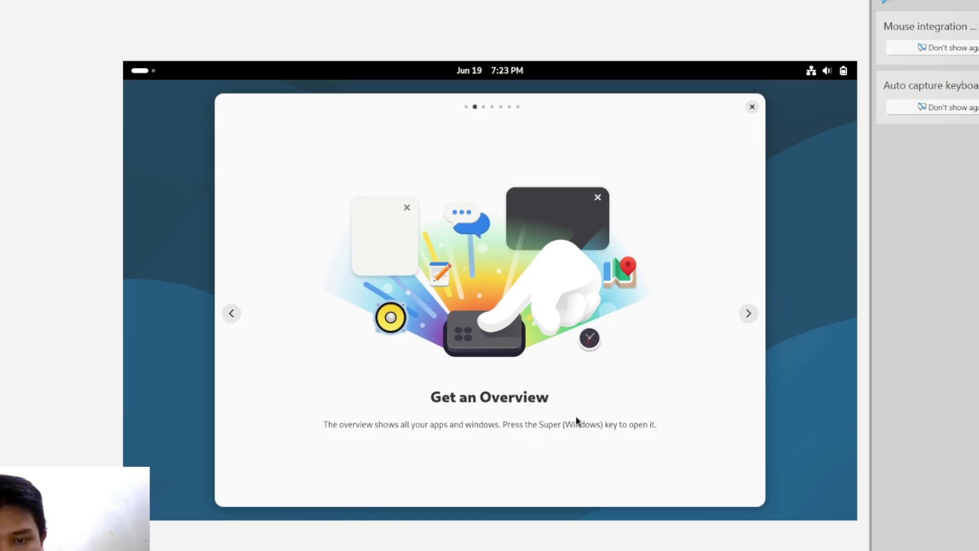
left_click(748, 313)
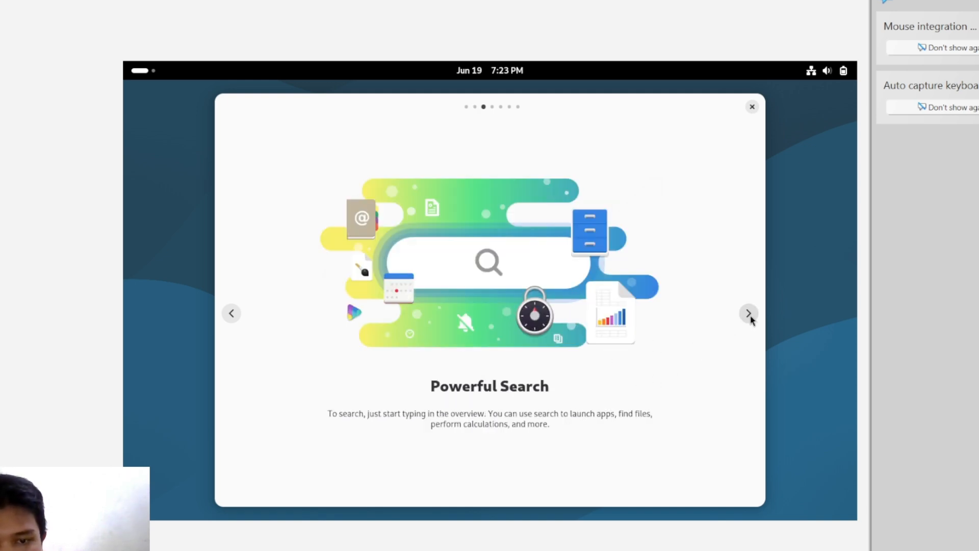
left_click(748, 313)
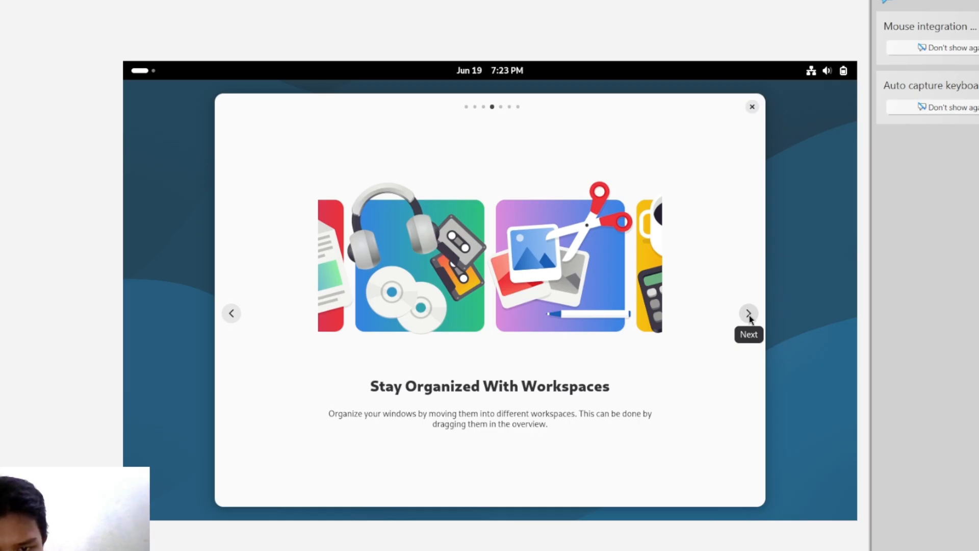
left_click(748, 313)
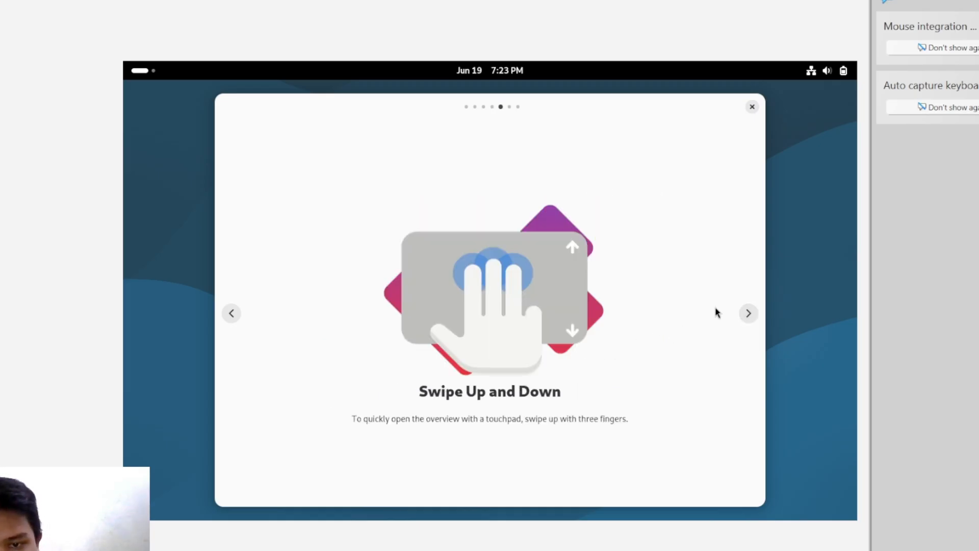
left_click(747, 320)
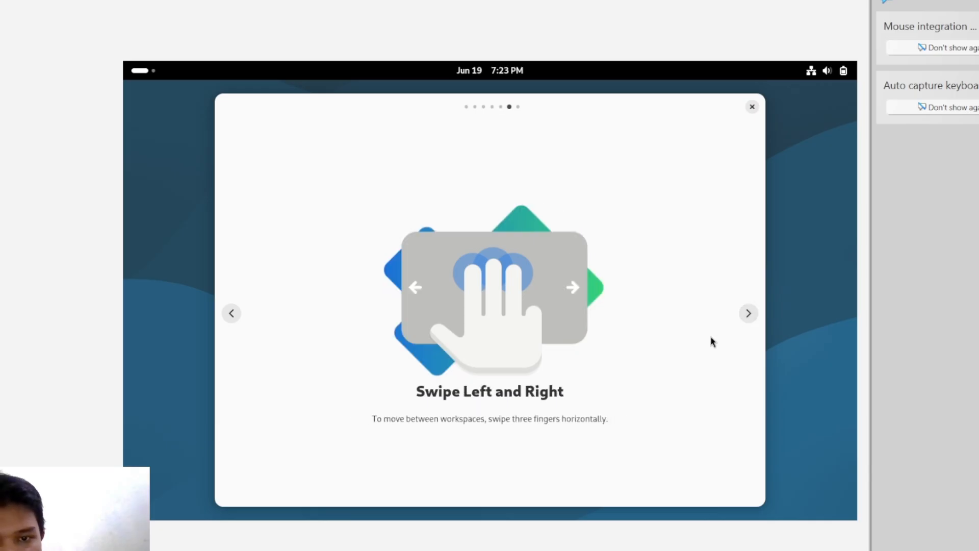
left_click(748, 314)
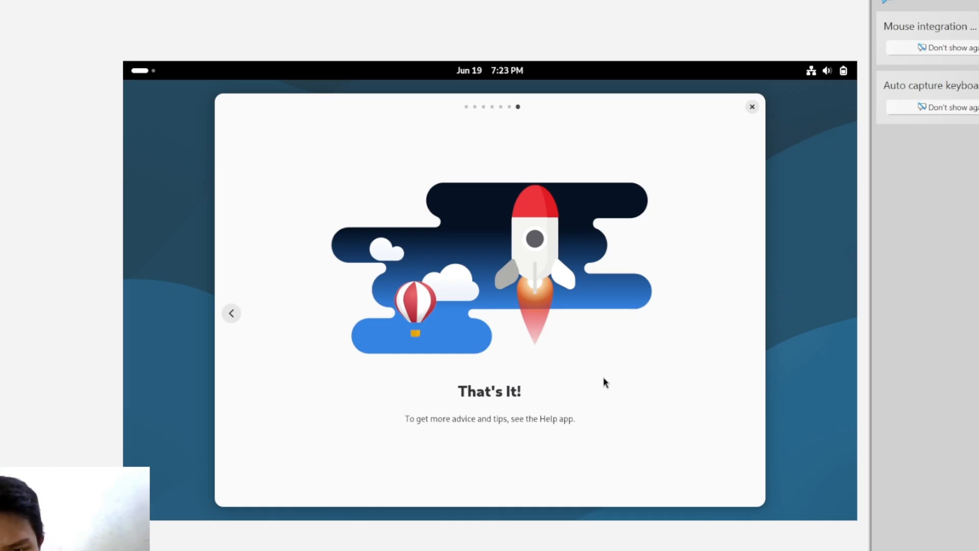
left_click(752, 106)
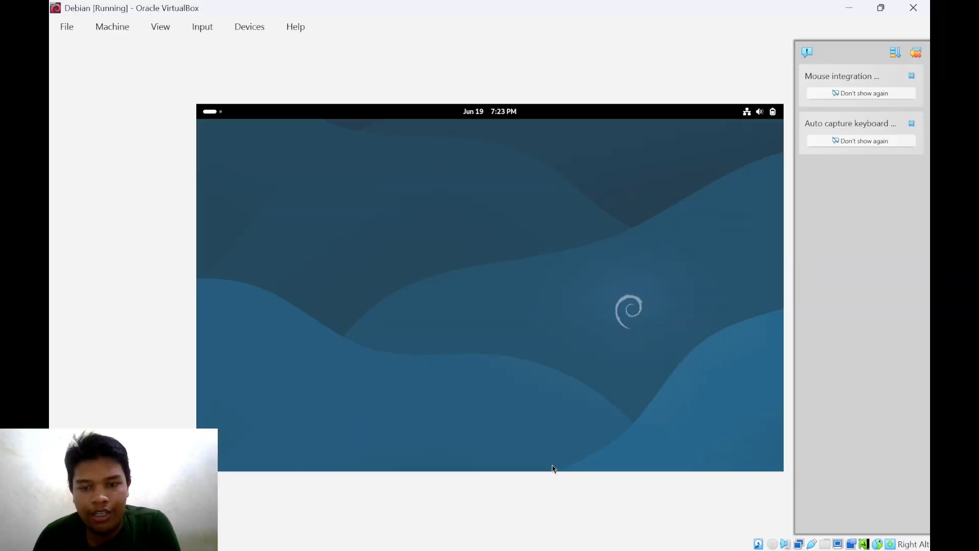
- Bring up and dismiss the desktop context menu, then toggle the Activities overview
right_click(565, 246)
left_click(531, 260)
right_click(530, 256)
left_click(530, 257)
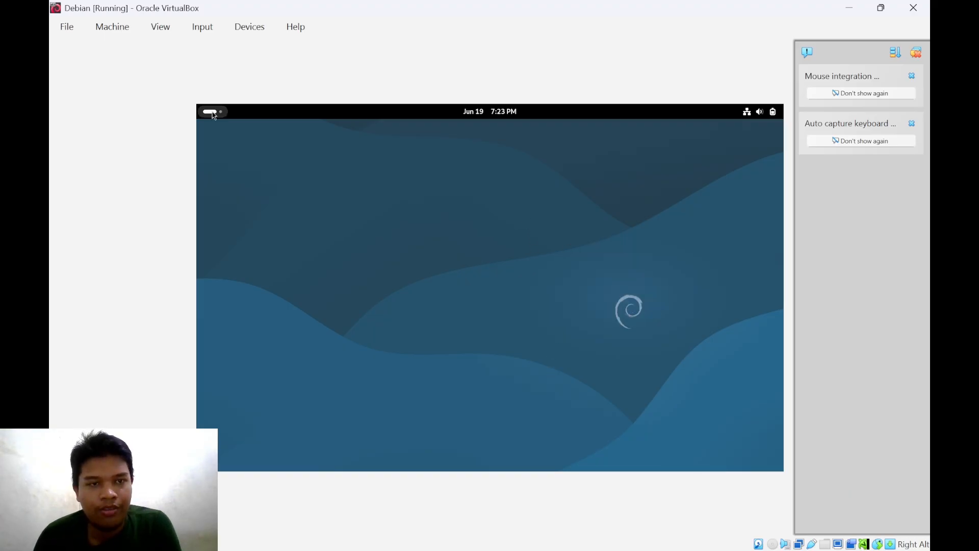
left_click(212, 112)
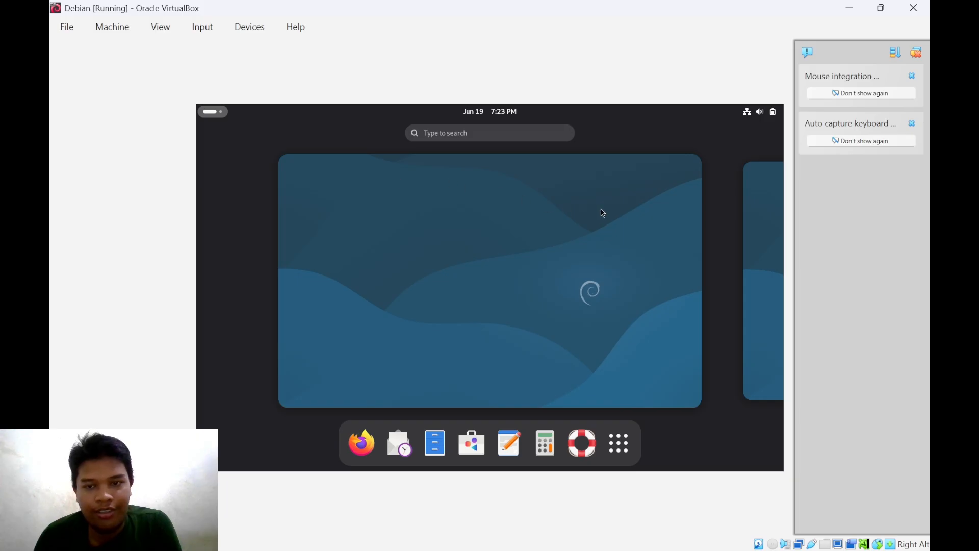
left_click(223, 113)
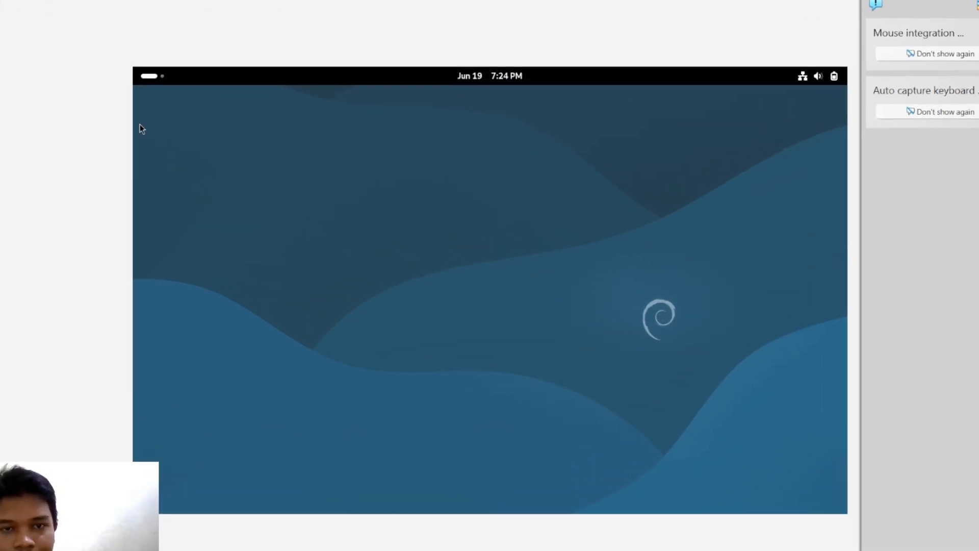
- Reopen Activities and toggle the app grid, ending on the workspace overview with the dock
left_click(153, 76)
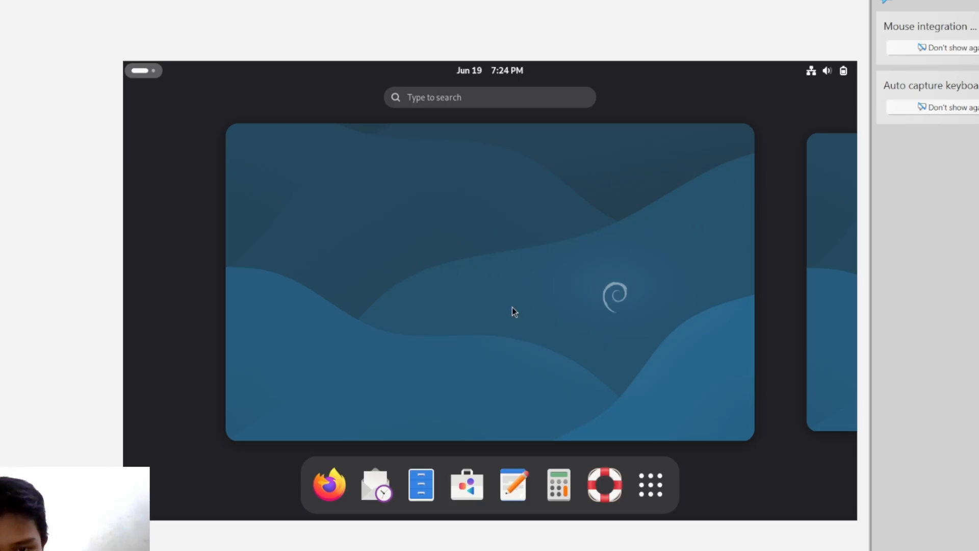
left_click(645, 488)
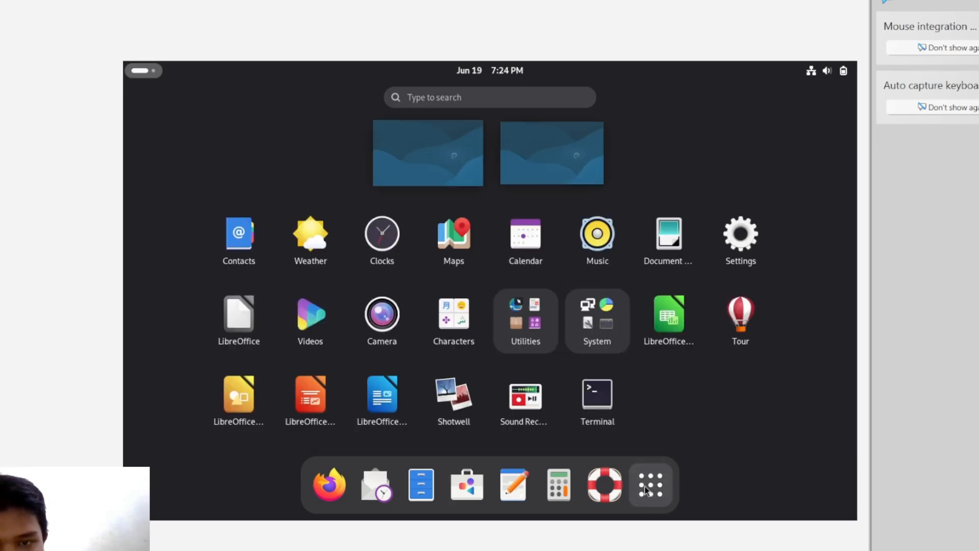
left_click(644, 486)
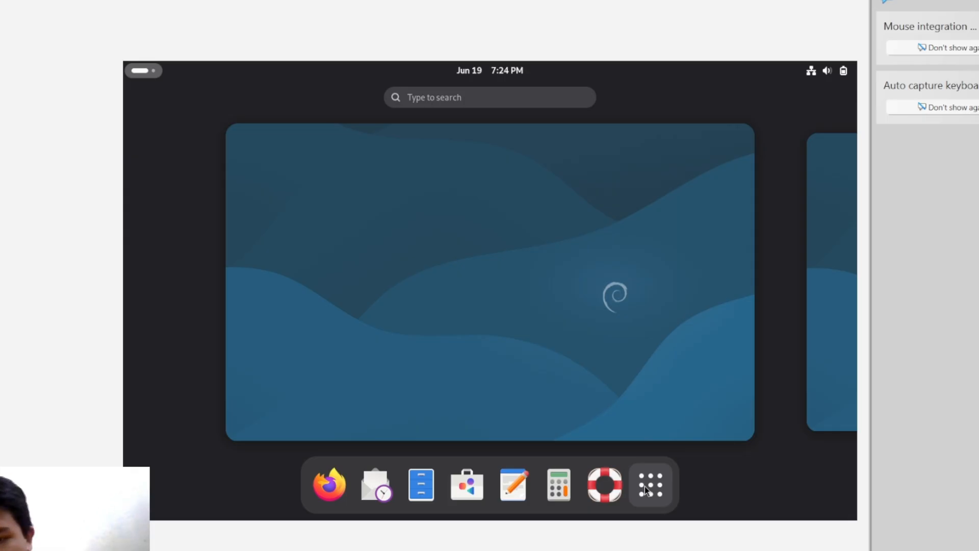
left_click(644, 485)
left_click(645, 485)
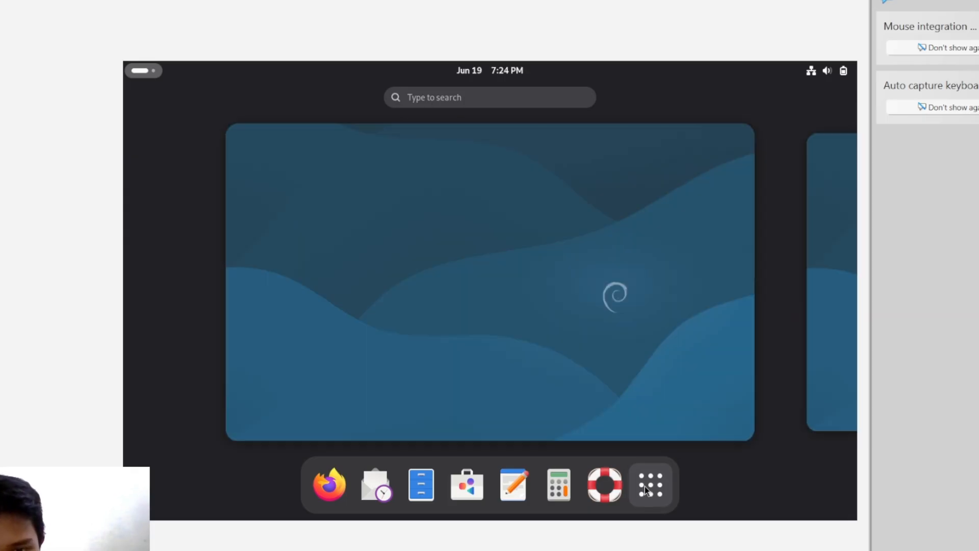
left_click(644, 485)
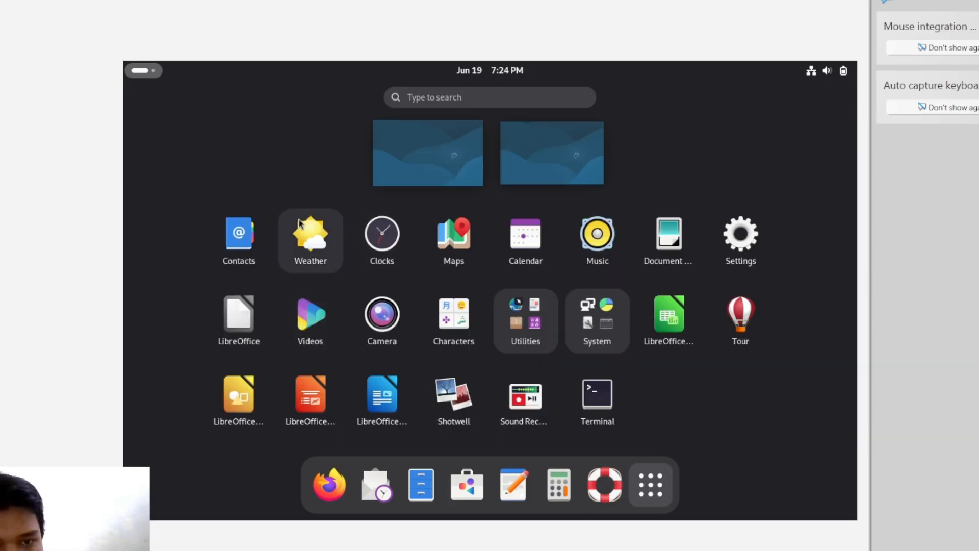
left_click(647, 485)
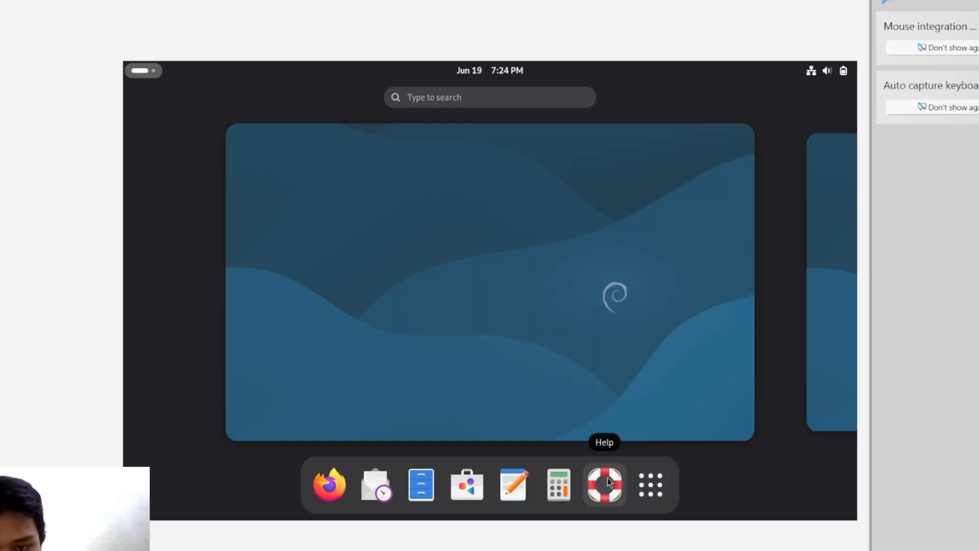
left_click(469, 484)
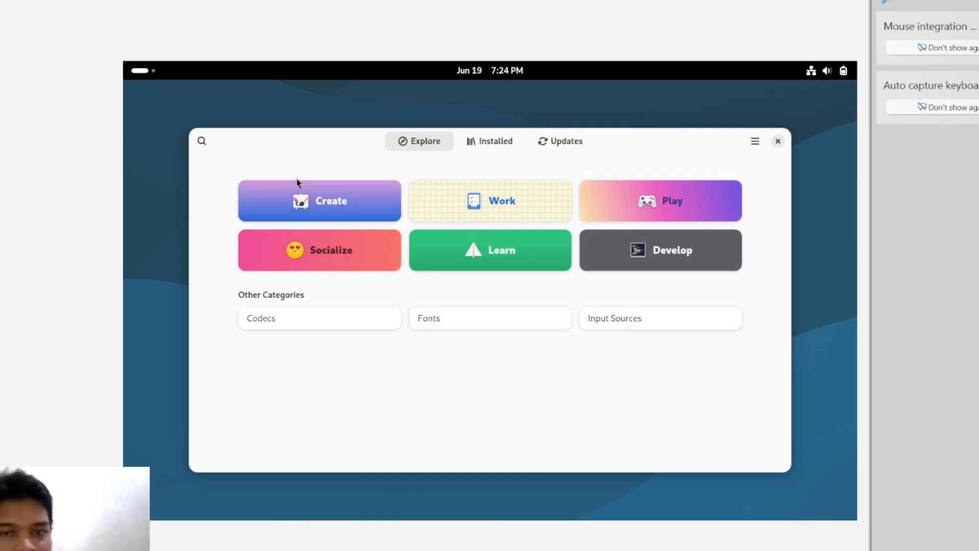
left_click(778, 142)
left_click(154, 73)
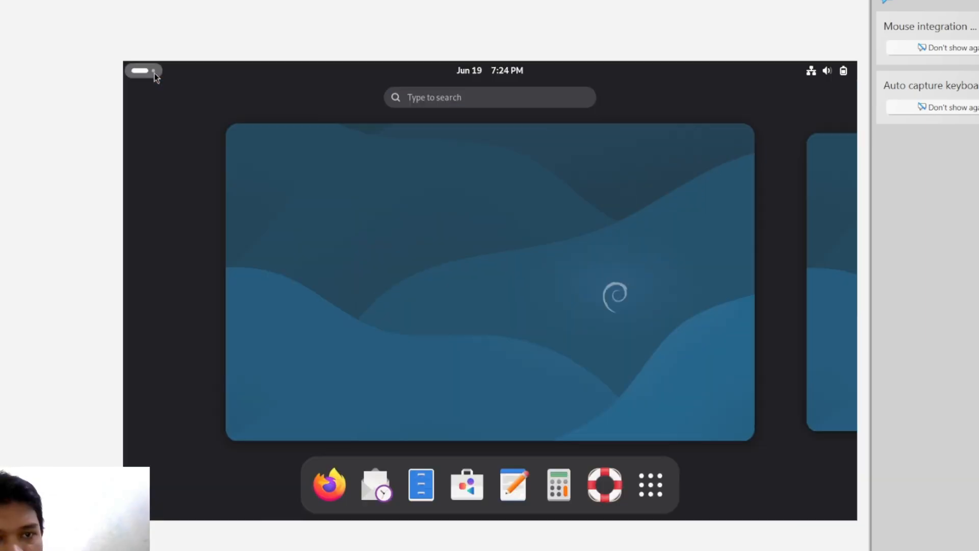
- Launch Files and view its empty Recent and Starred places
left_click(423, 477)
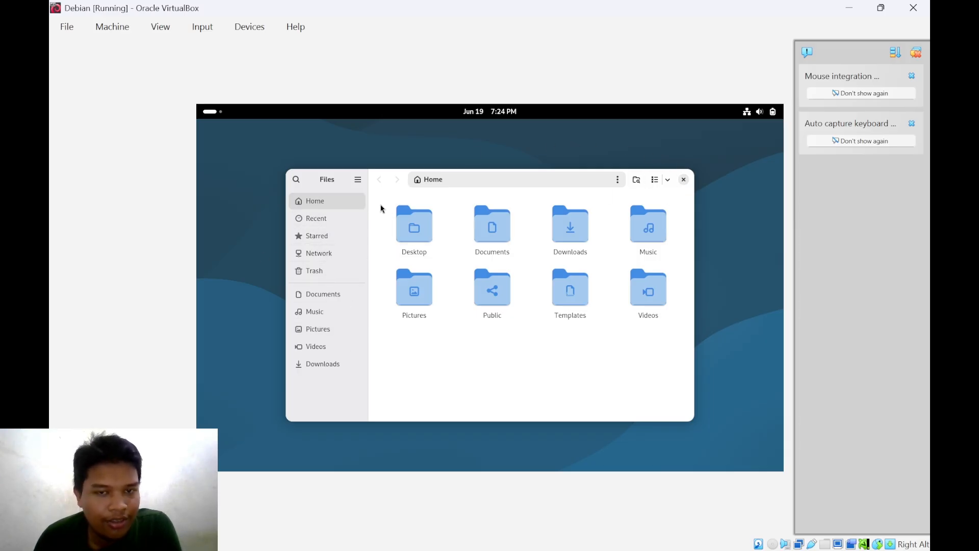
left_click(317, 219)
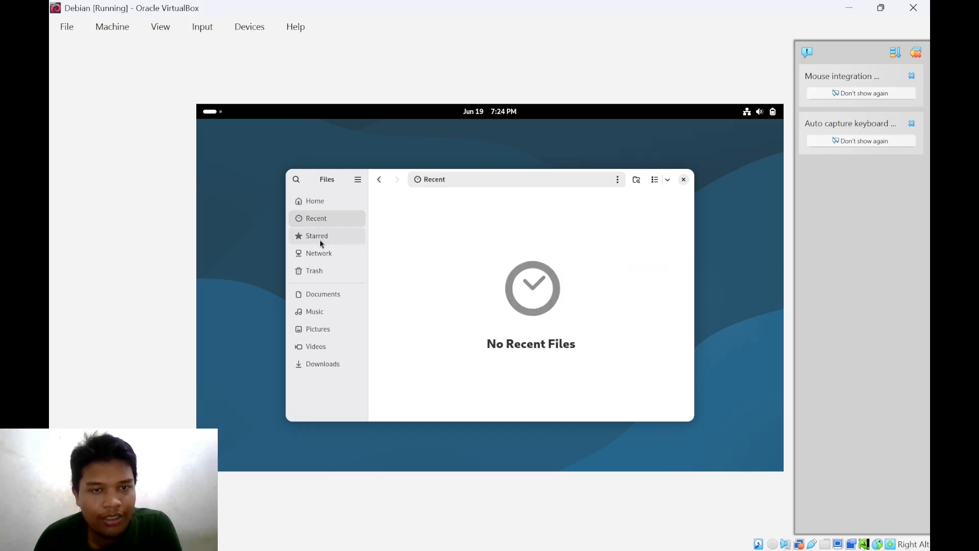
left_click(319, 237)
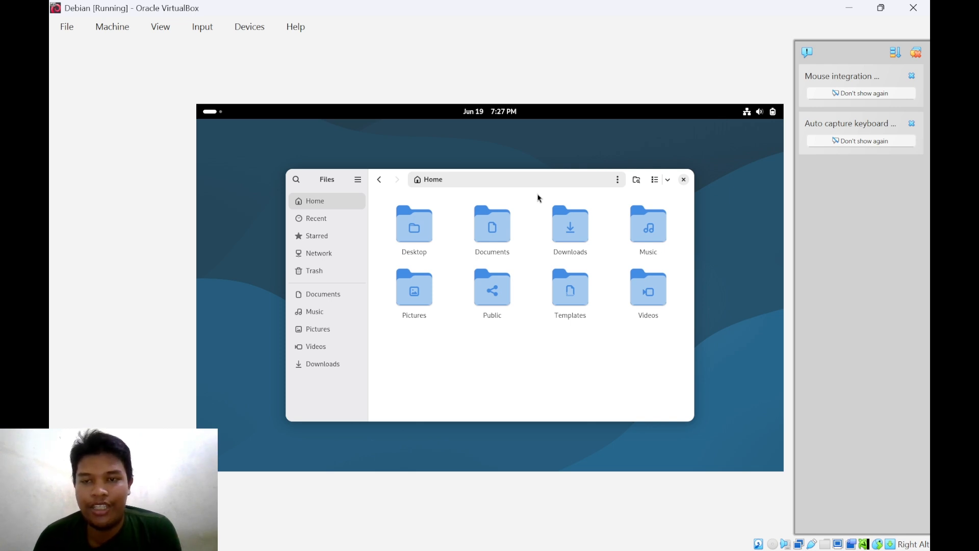
- Close Files, launch Evolution, skip its welcome wizard, check Mail and the empty Contacts, then close it
left_click(683, 180)
left_click(210, 111)
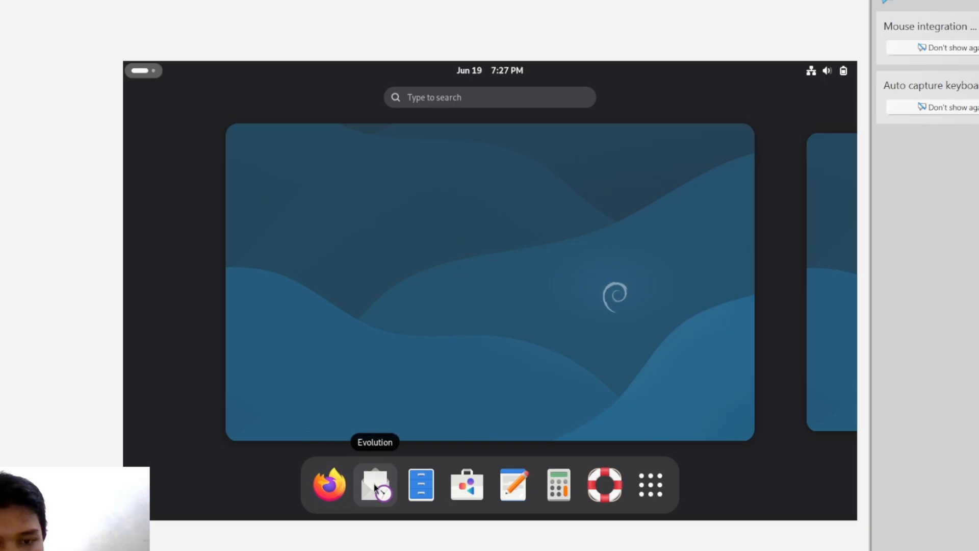
left_click(375, 483)
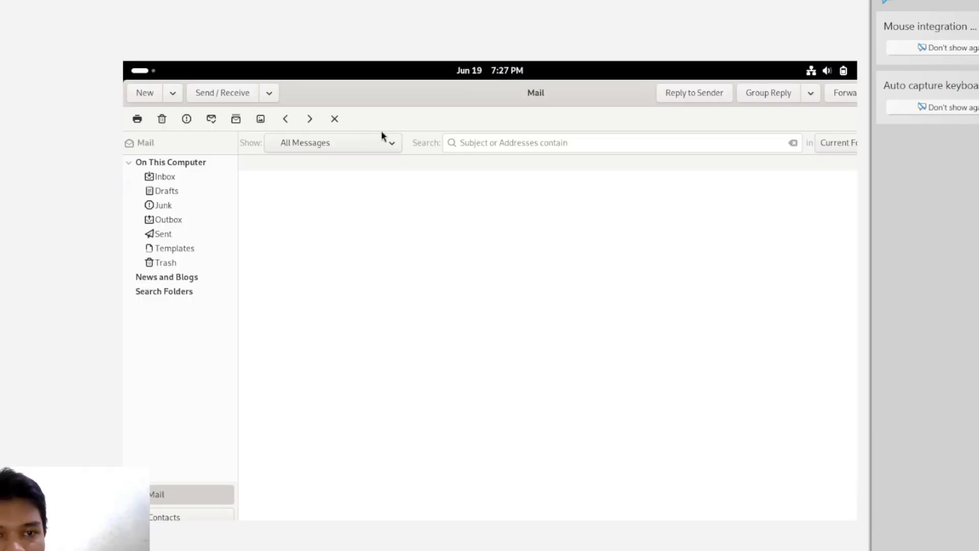
left_click(245, 93)
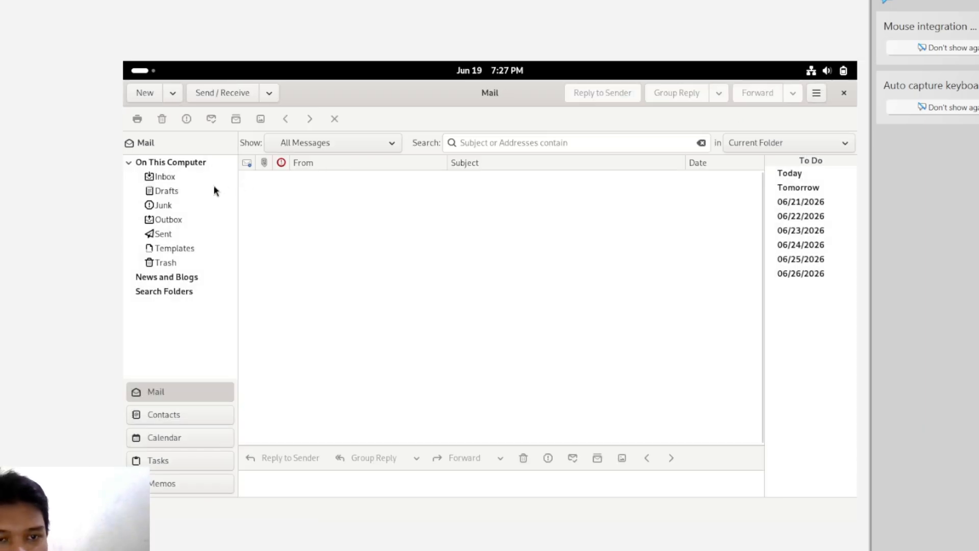
left_click(168, 414)
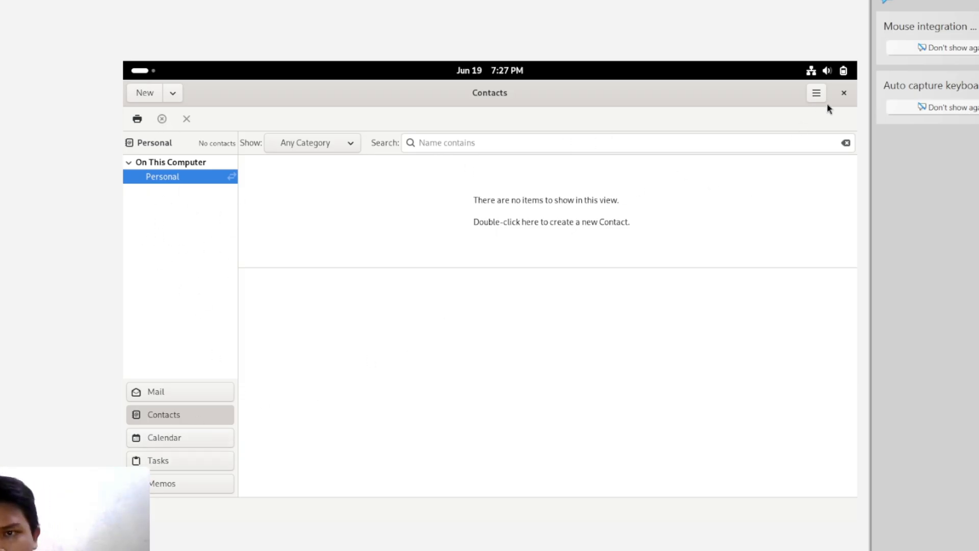
left_click(844, 93)
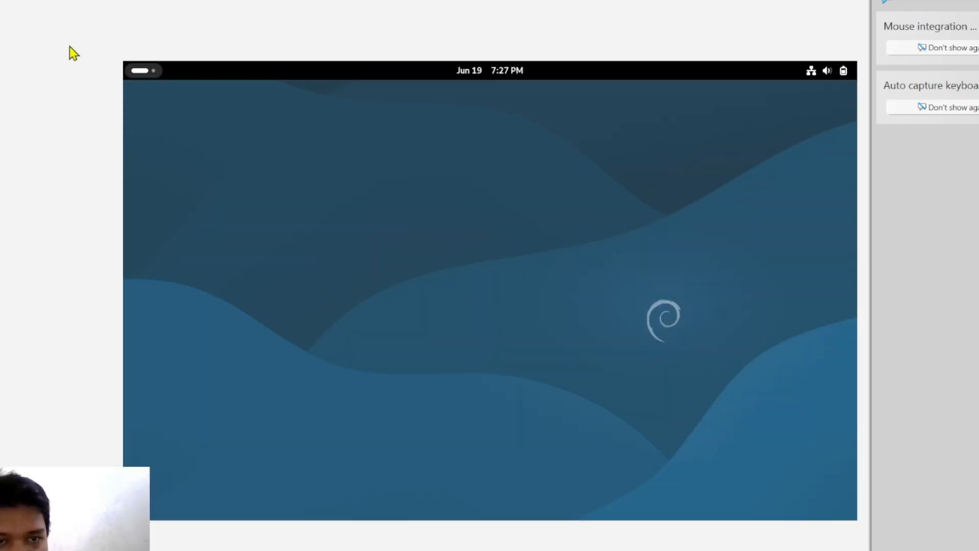
left_click(140, 70)
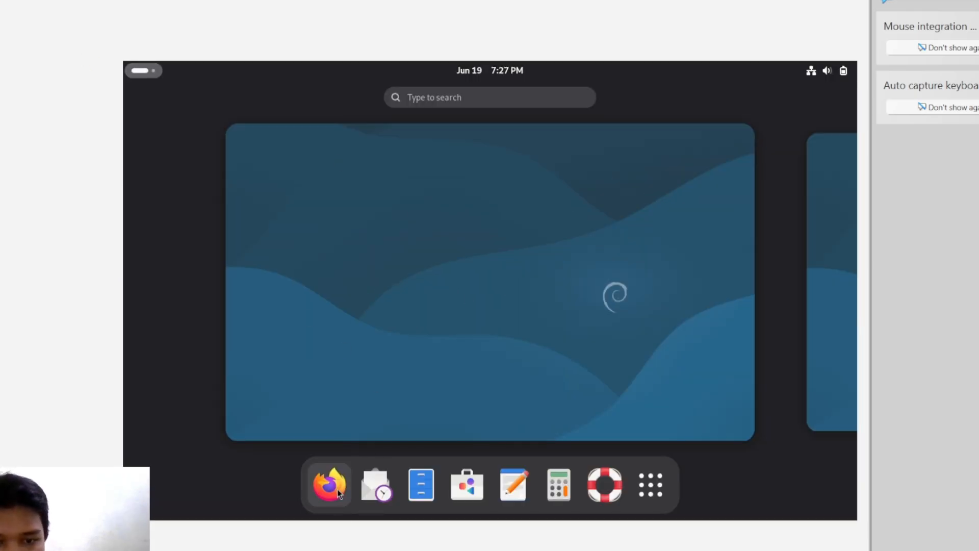
left_click(348, 470)
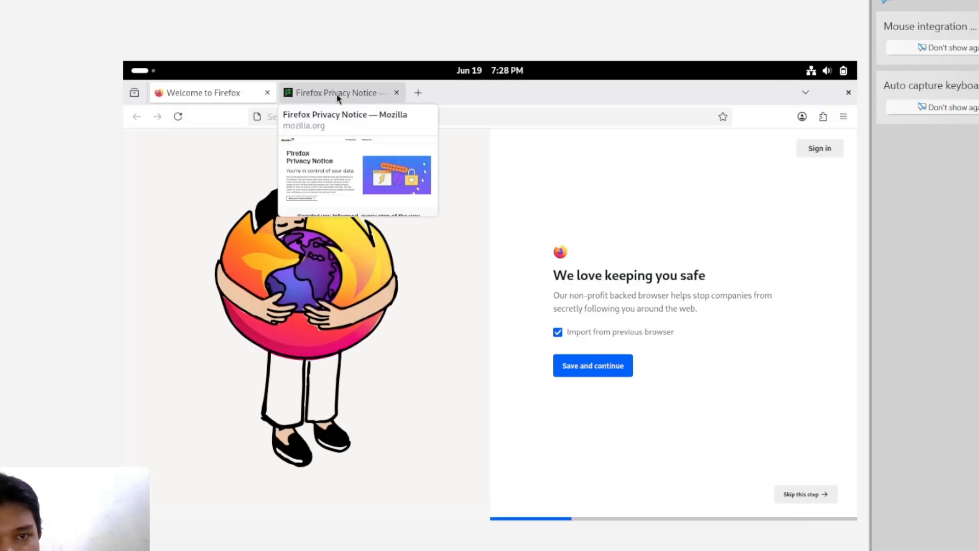
left_click(334, 97)
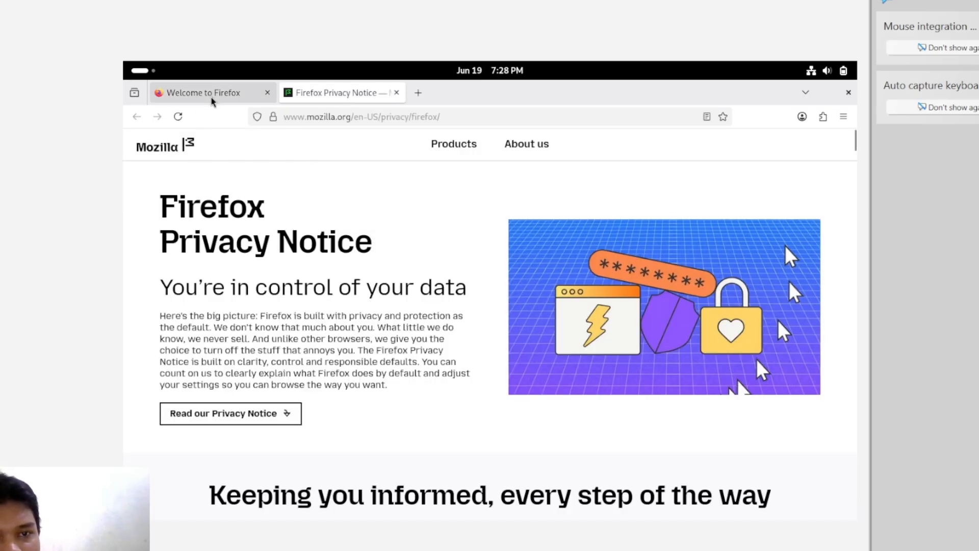
left_click(848, 92)
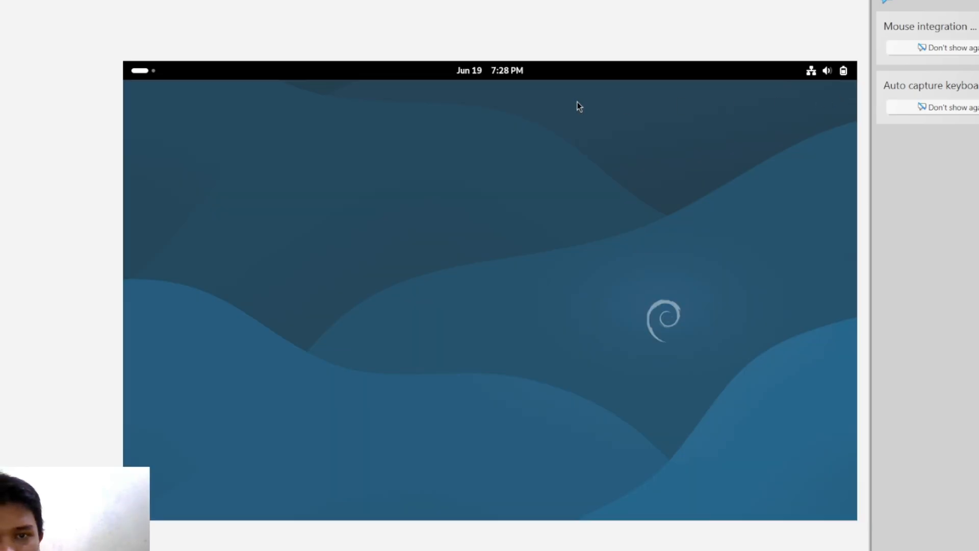
- Raise the guest's volume to about 55% in quick settings
left_click(809, 71)
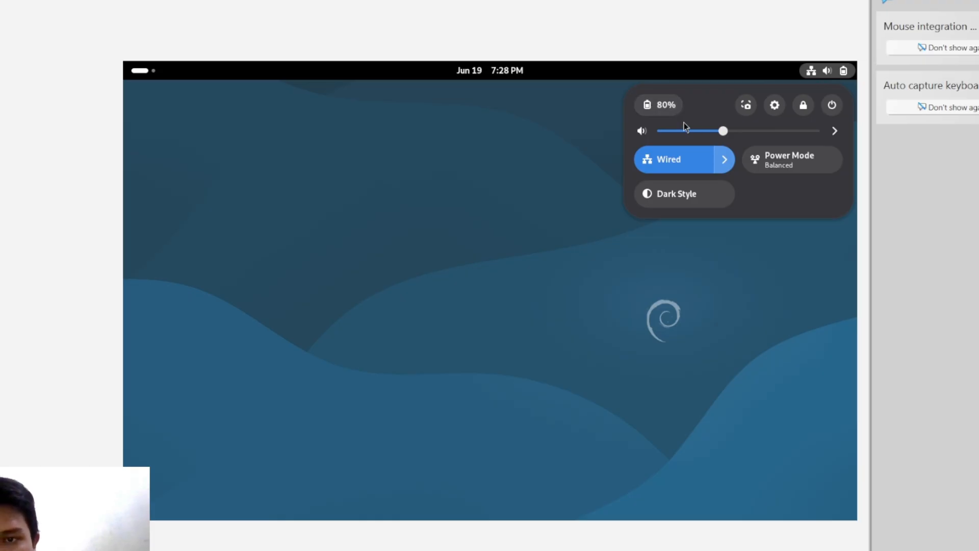
left_click_drag(723, 131, 747, 161)
- Expand and collapse Wired, toggle Dark Style on and back off, then open Settings on Network
left_click(723, 160)
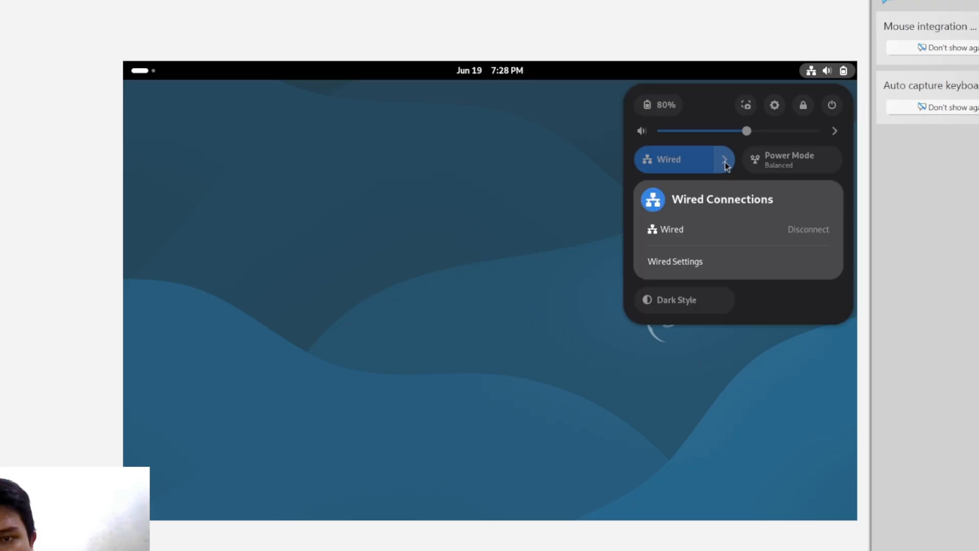
left_click(725, 160)
left_click(681, 198)
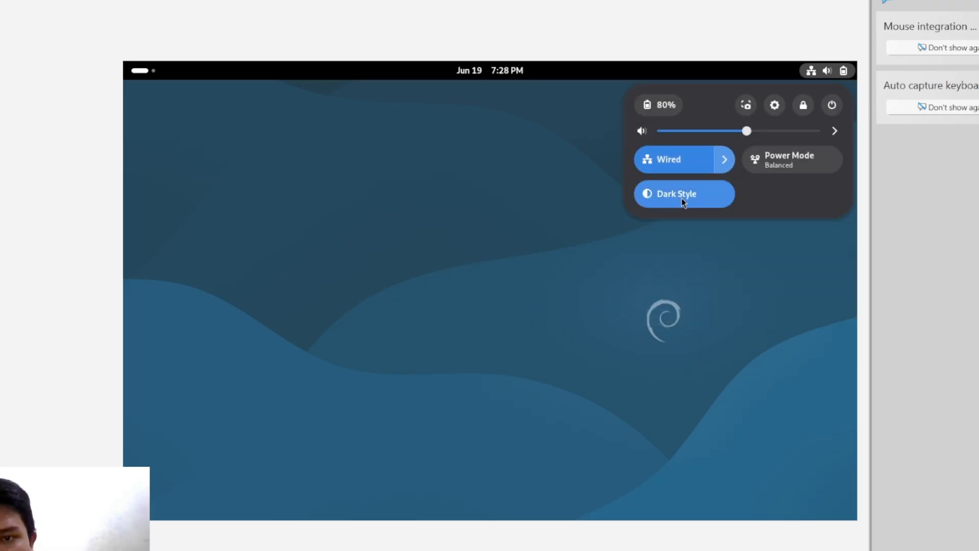
left_click(681, 198)
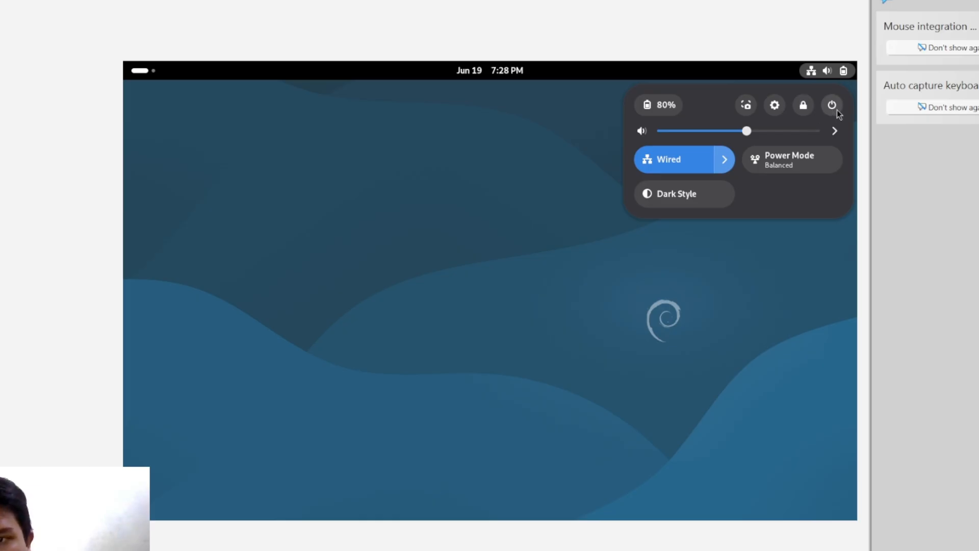
left_click(776, 104)
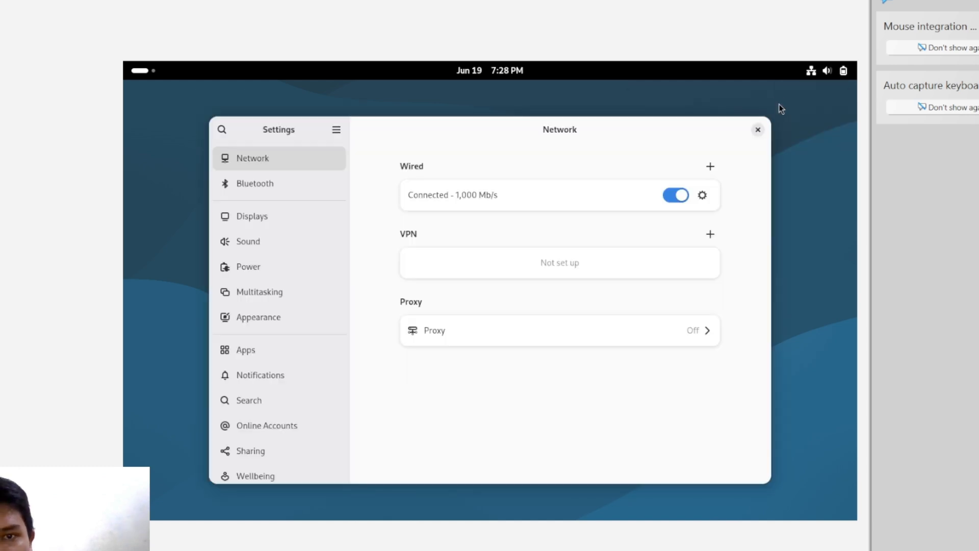
- View the Displays settings at 1280 × 800 and 60.00 Hz, then close Settings
scroll(270, 242, "down", 5)
scroll(270, 242, "up", 5)
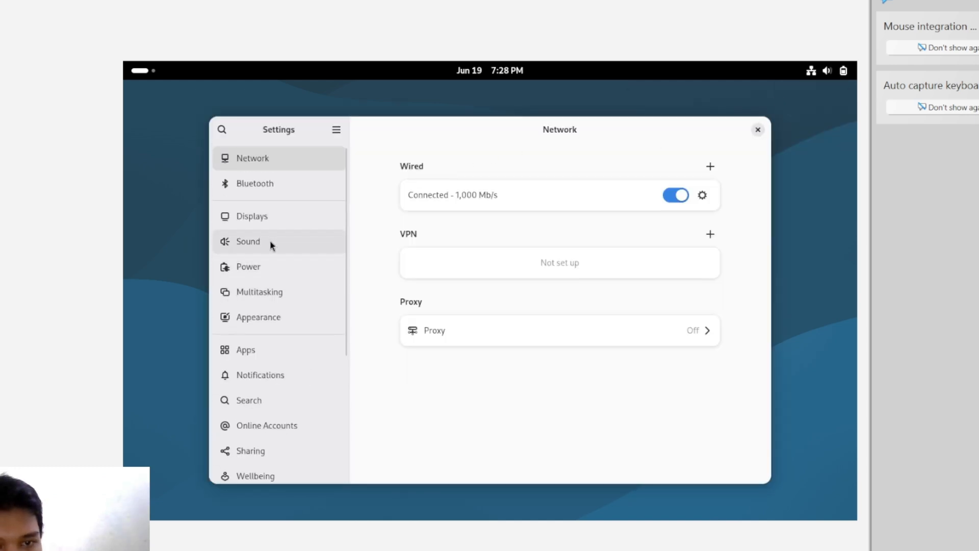
left_click(276, 221)
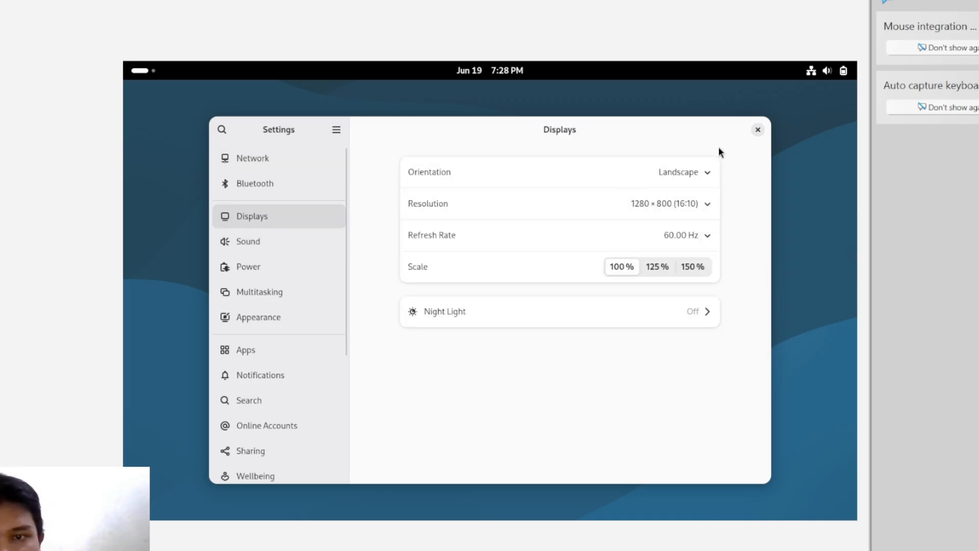
left_click(758, 131)
- Reopen and dismiss quick settings, then open and close the clock's calendar panel
left_click(815, 76)
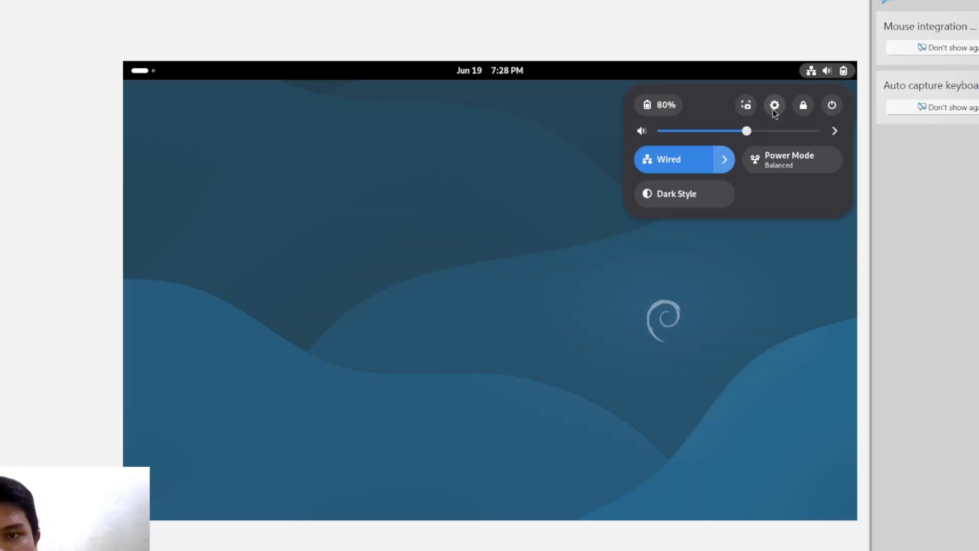
left_click(542, 178)
left_click(502, 73)
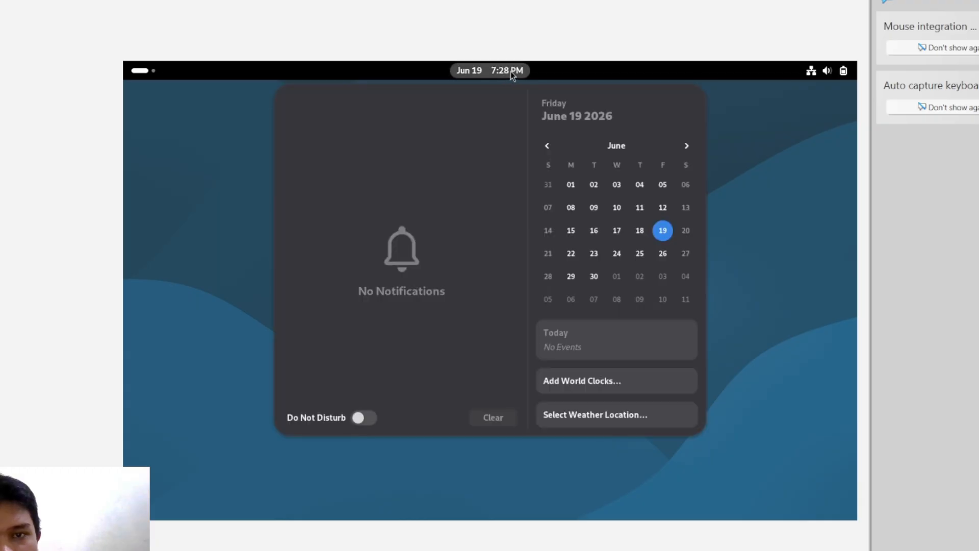
left_click(763, 134)
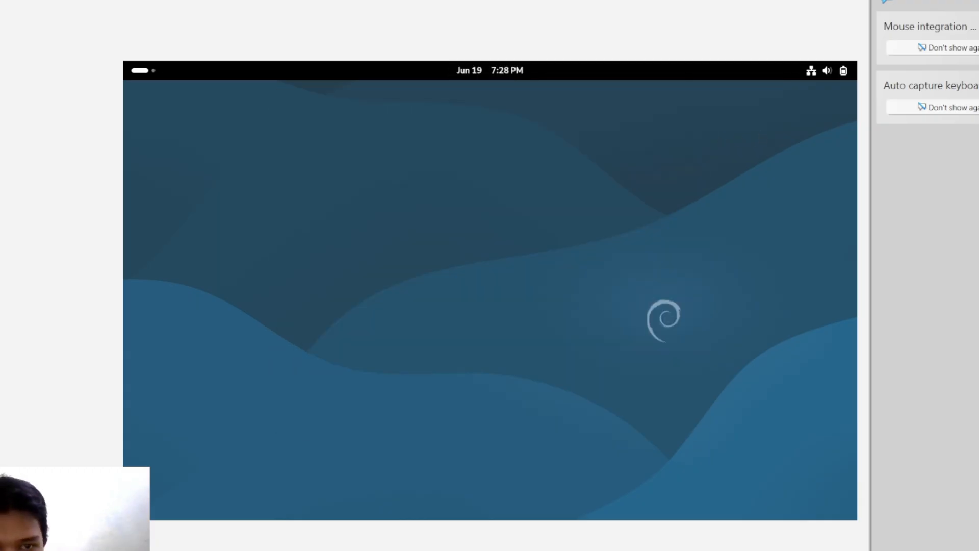
left_click(153, 74)
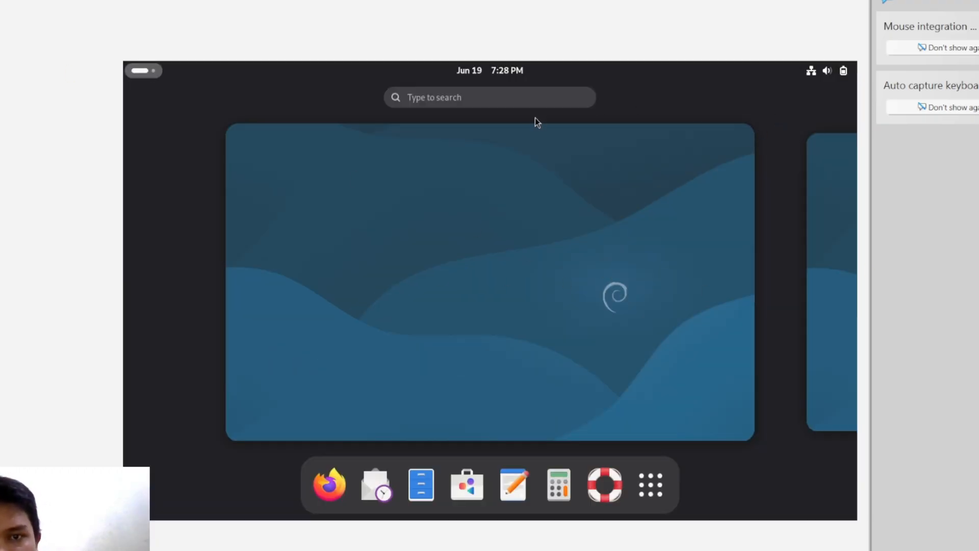
left_click(151, 72)
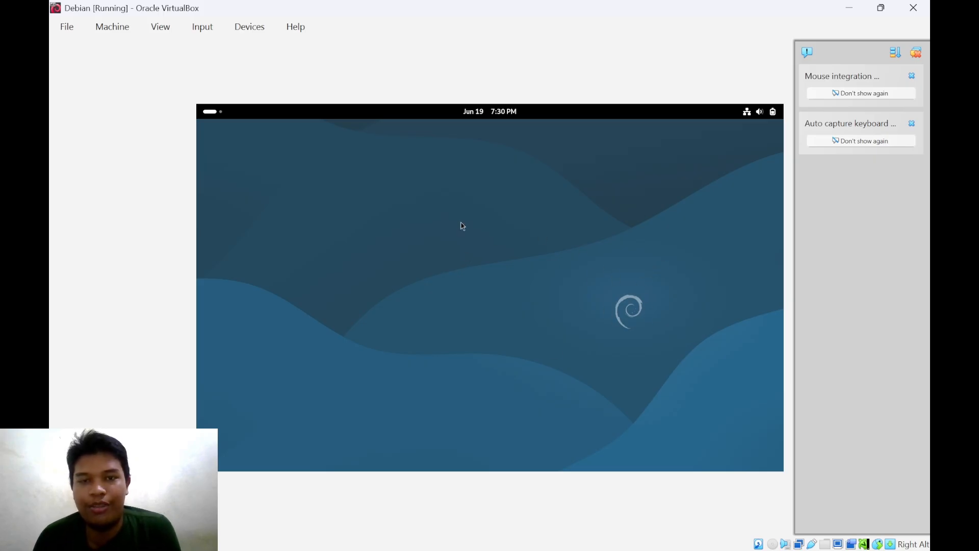
- Show the installed apps grid with LibreOffice, Terminal, Settings and Maps, then return to the desktop
left_click(210, 111)
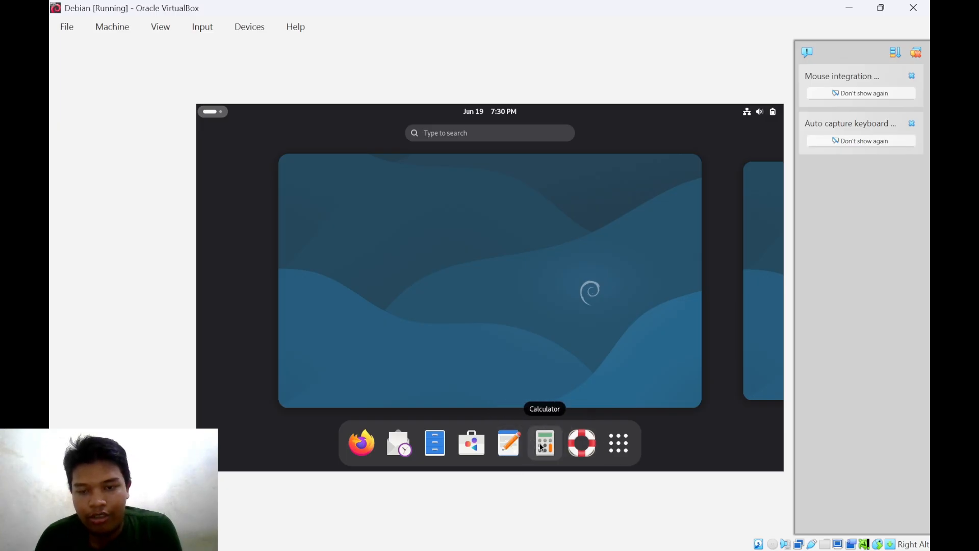
left_click(616, 441)
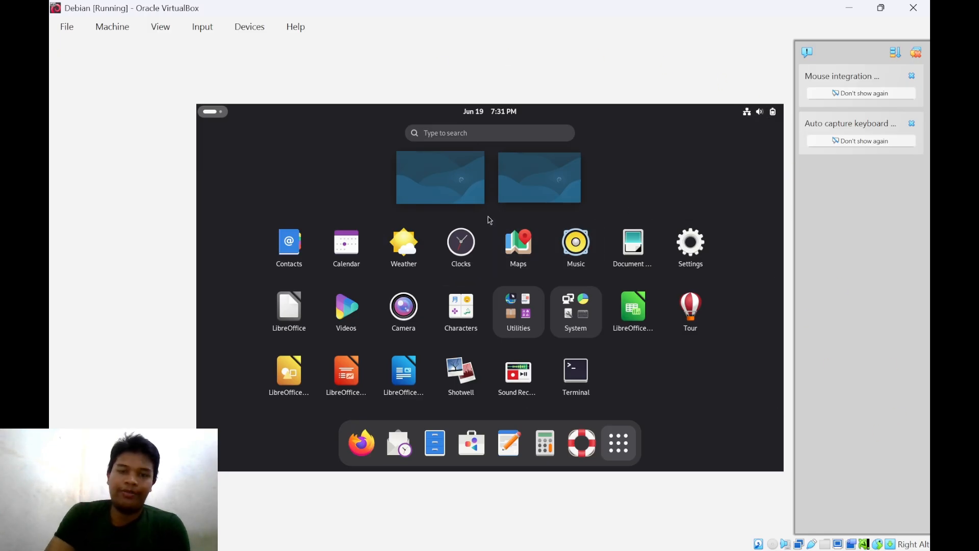
left_click(211, 112)
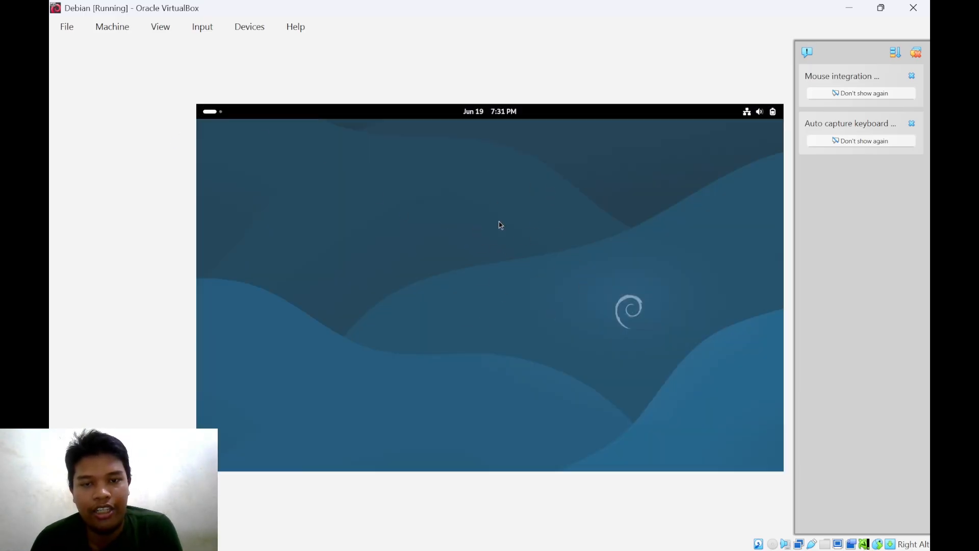